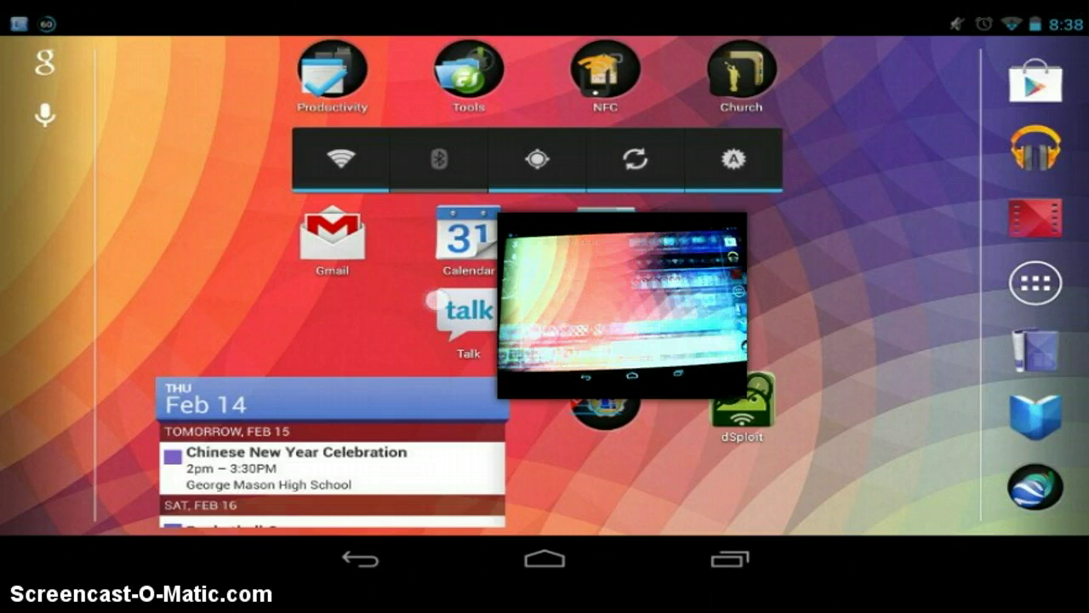
# - Look up "mirrorop receiver" in Google Play on the tablet and launch the installed MirrorOp Sender from its store page
pyautogui.moveTo(383, 315); pyautogui.dragTo(474, 315)
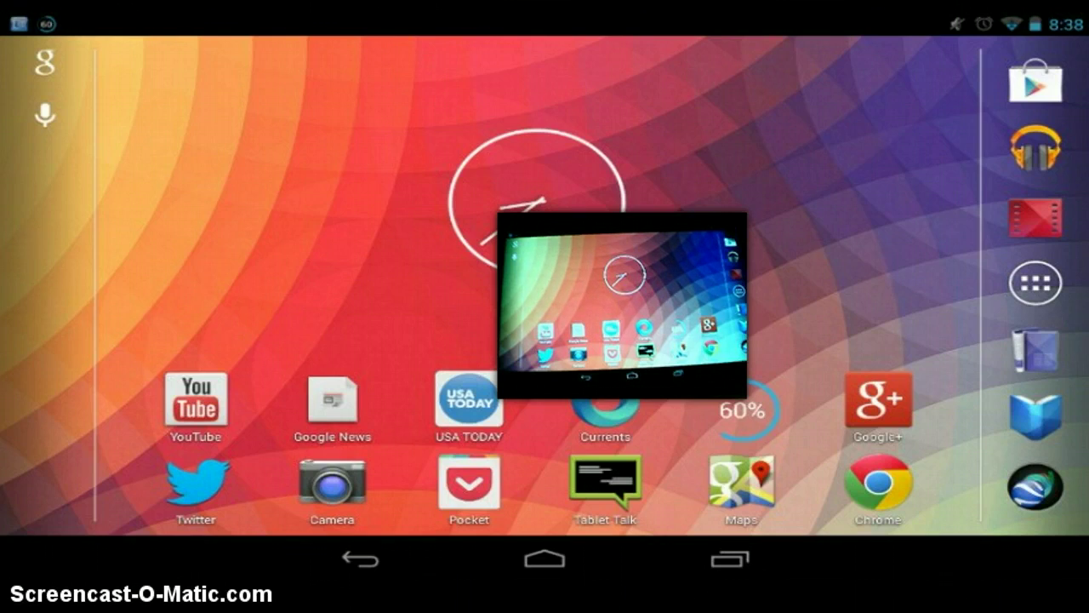
pyautogui.click(1036, 82)
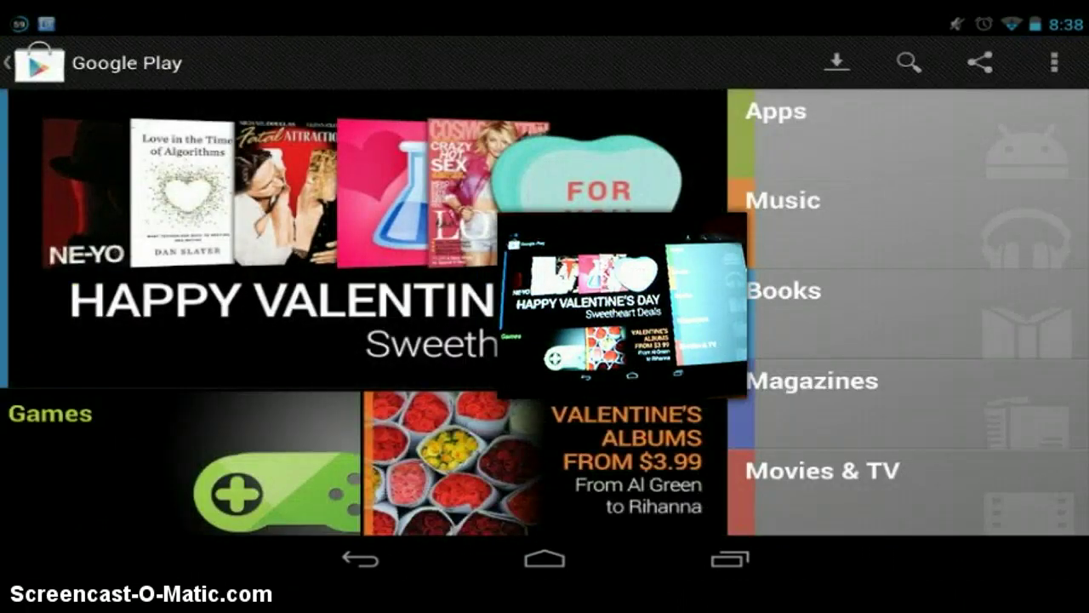
pyautogui.click(909, 62)
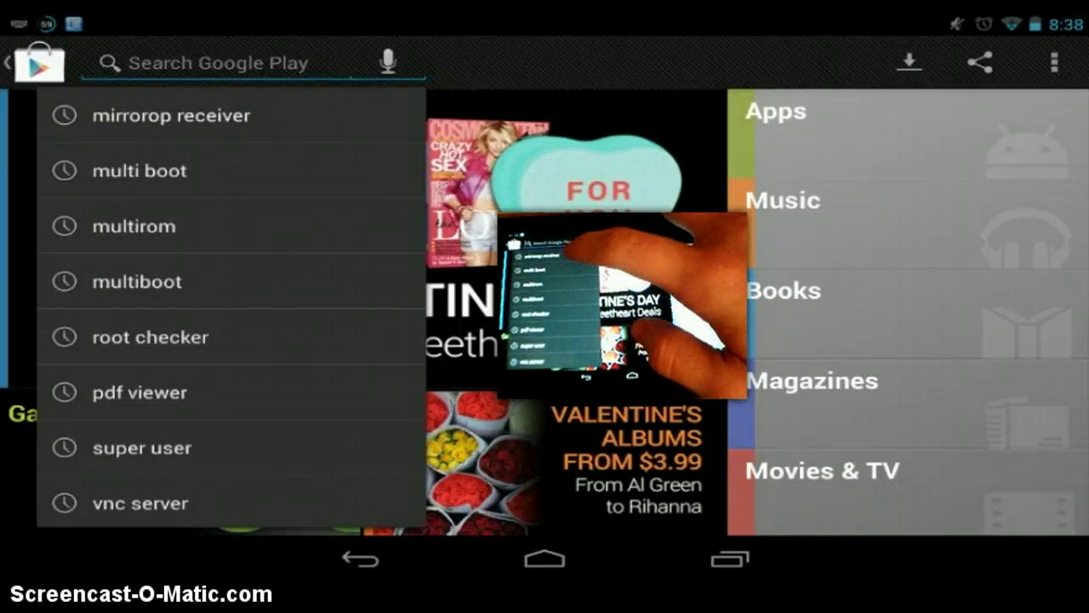
pyautogui.click(312, 124)
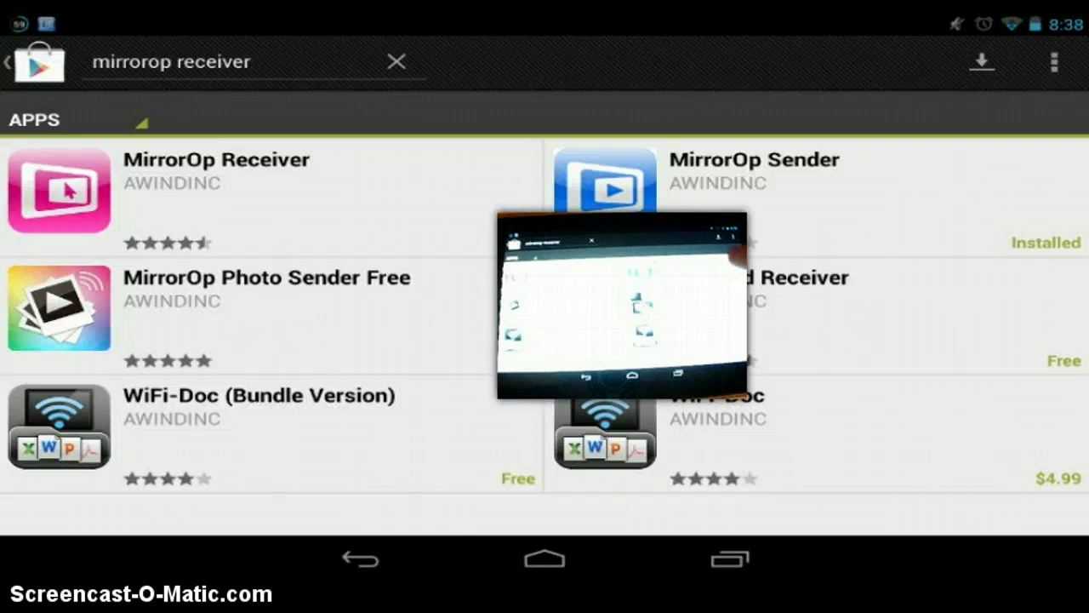
pyautogui.click(851, 188)
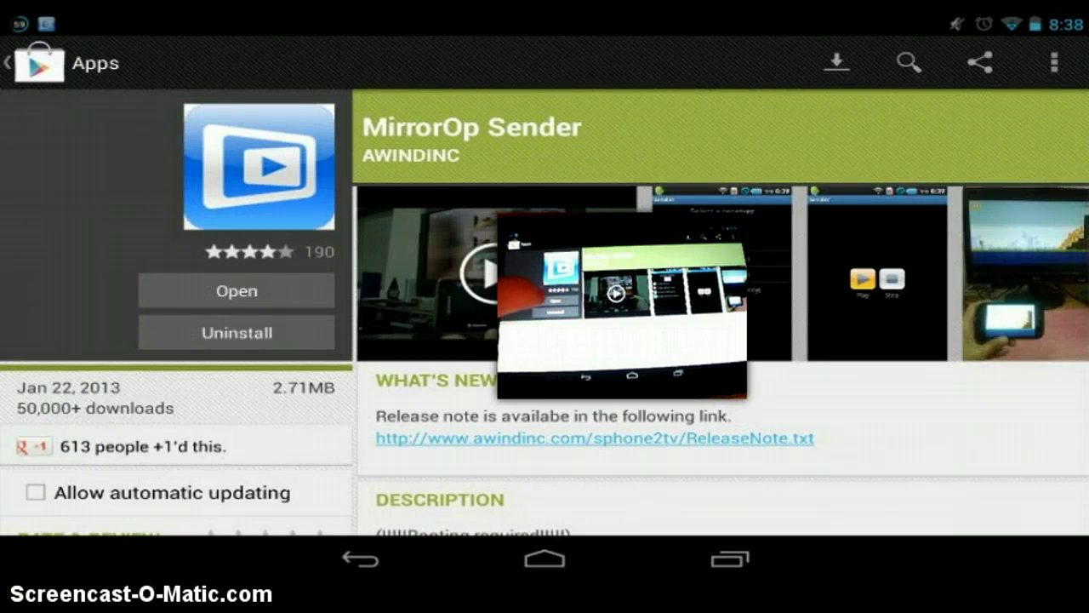
pyautogui.click(185, 297)
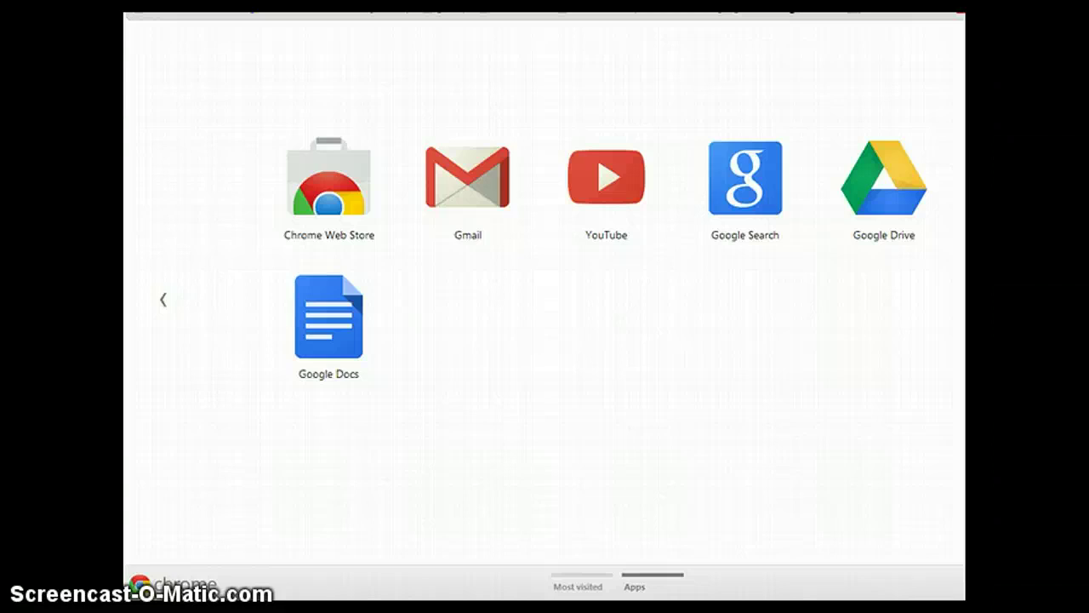
# - Go to the Google home page in the computer's browser and search for "mirrorop receiver"
pyautogui.write('goo')
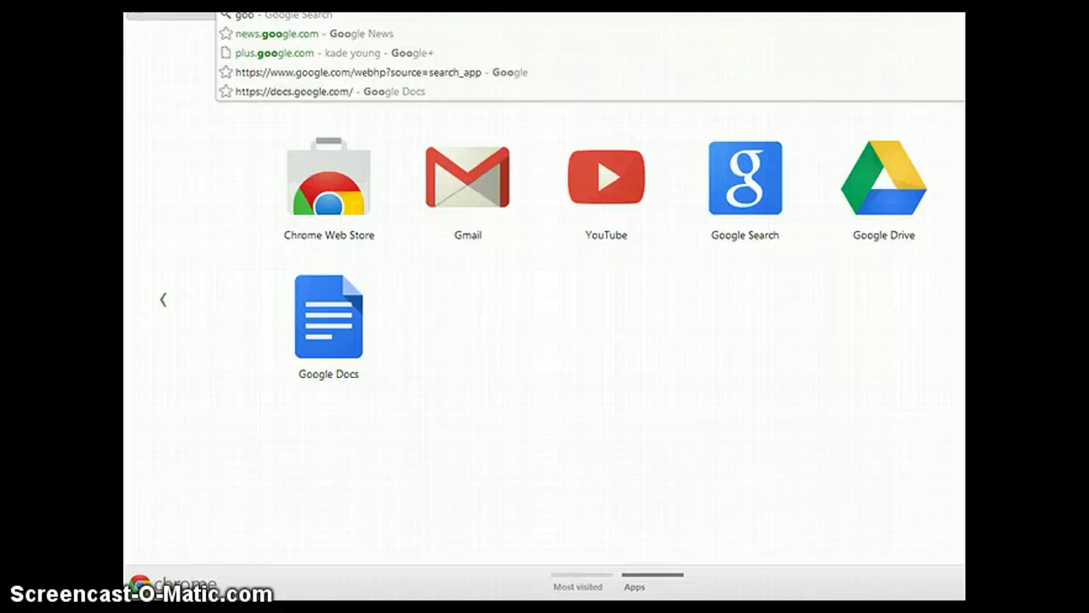
pyautogui.press('Return')
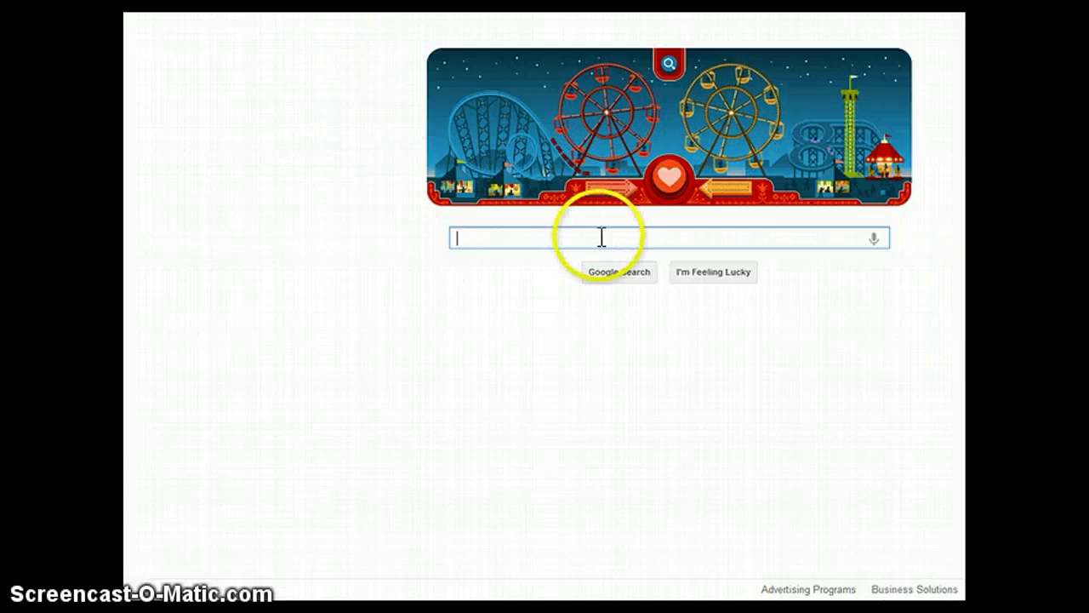
pyautogui.click(670, 182)
pyautogui.click(662, 240)
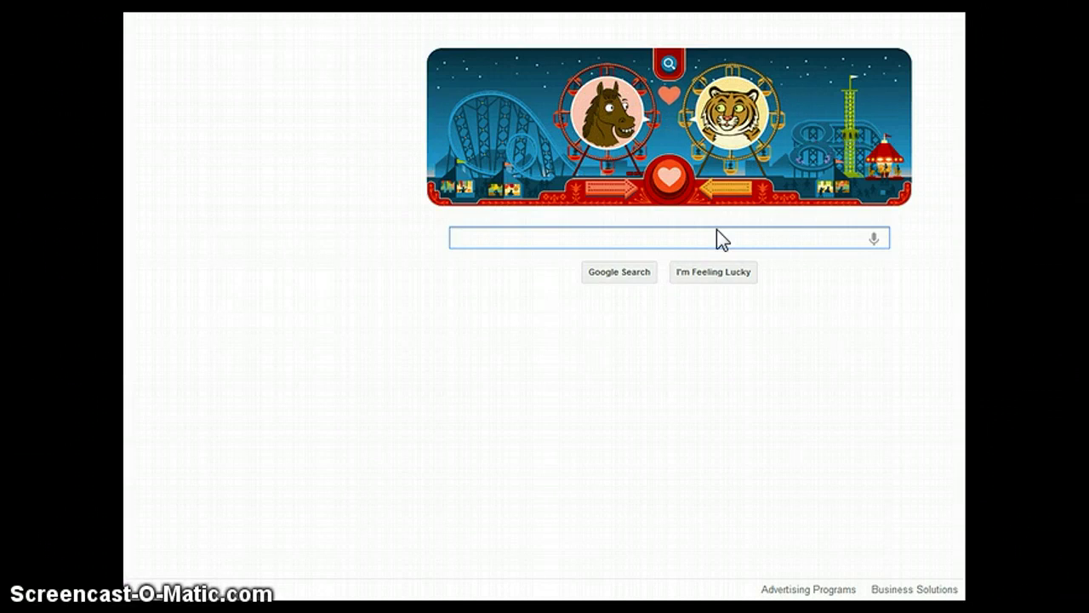
pyautogui.write('mirrorop receiver')
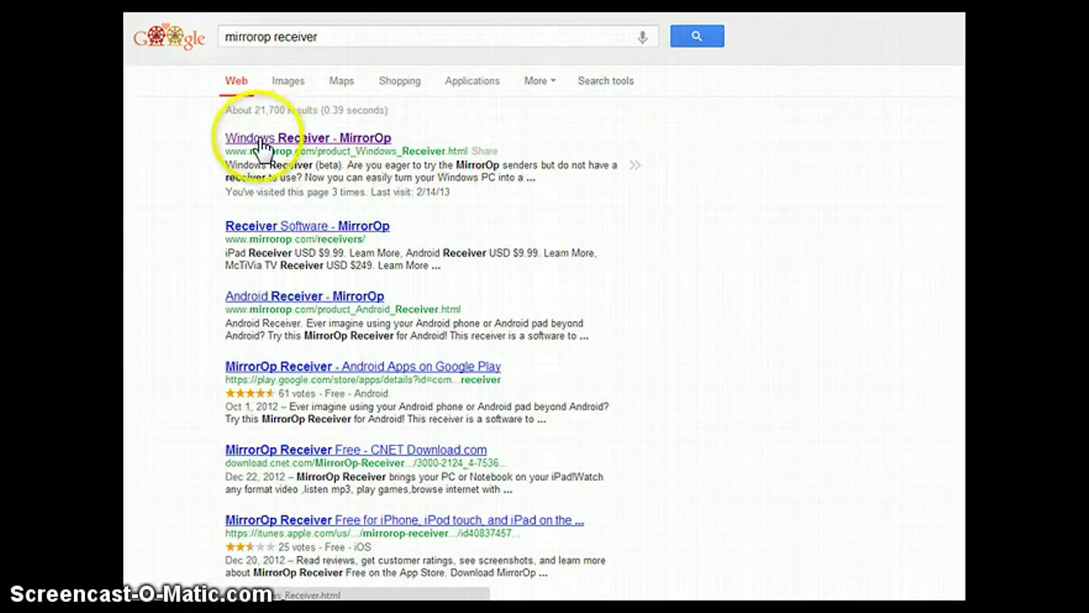
# - Download the WinReceiver zip from MirrorOp's Windows Receiver (beta) page and show it in its folder
pyautogui.click(261, 145)
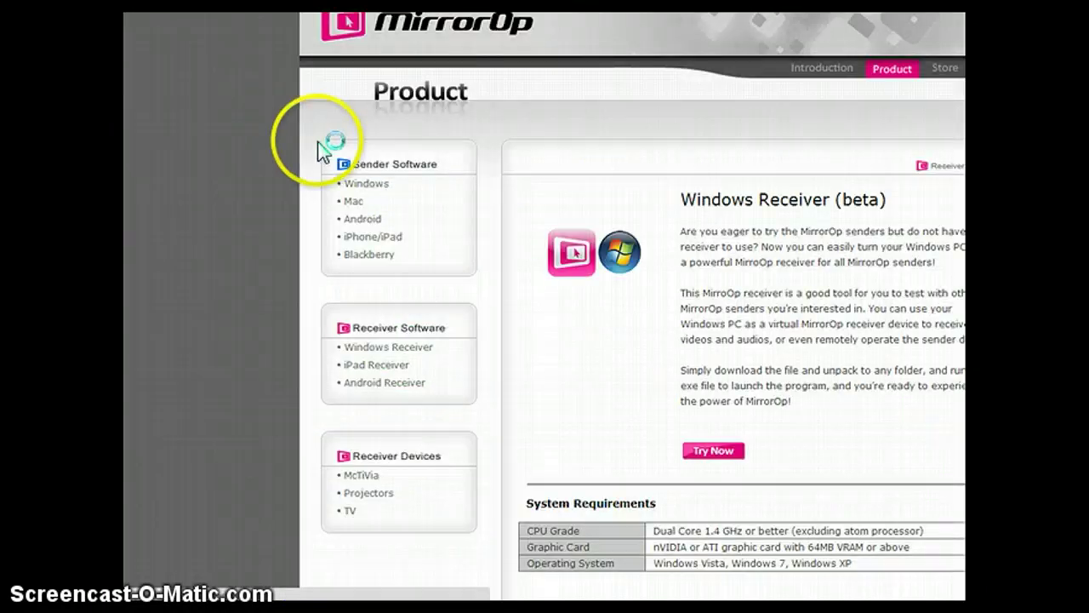
pyautogui.scroll(-2, 767, 273)
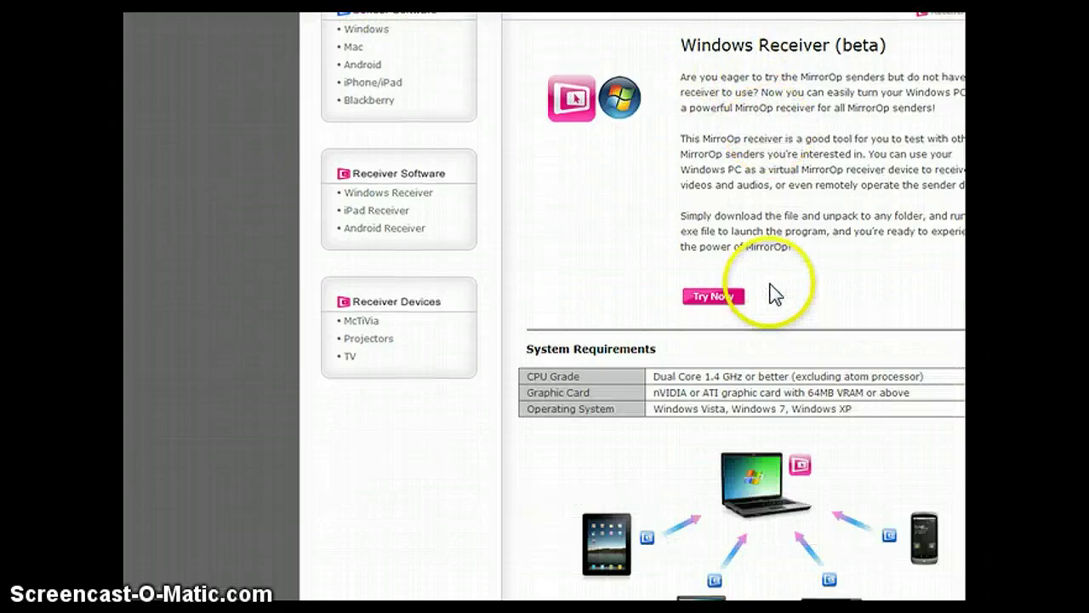
pyautogui.scroll(-3, 773, 238)
pyautogui.scroll(5, 773, 238)
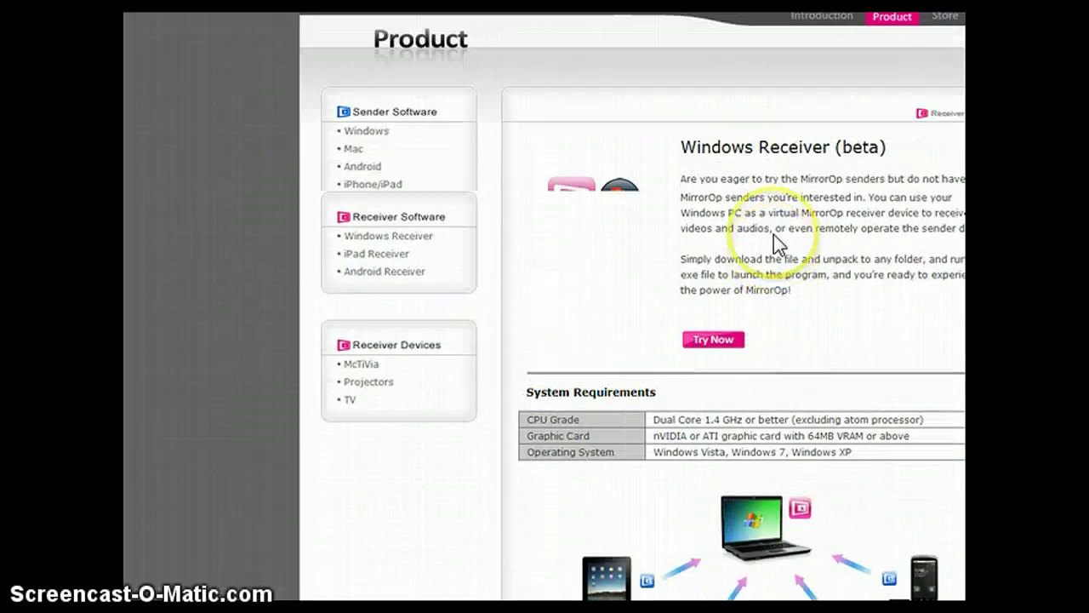
pyautogui.click(714, 446)
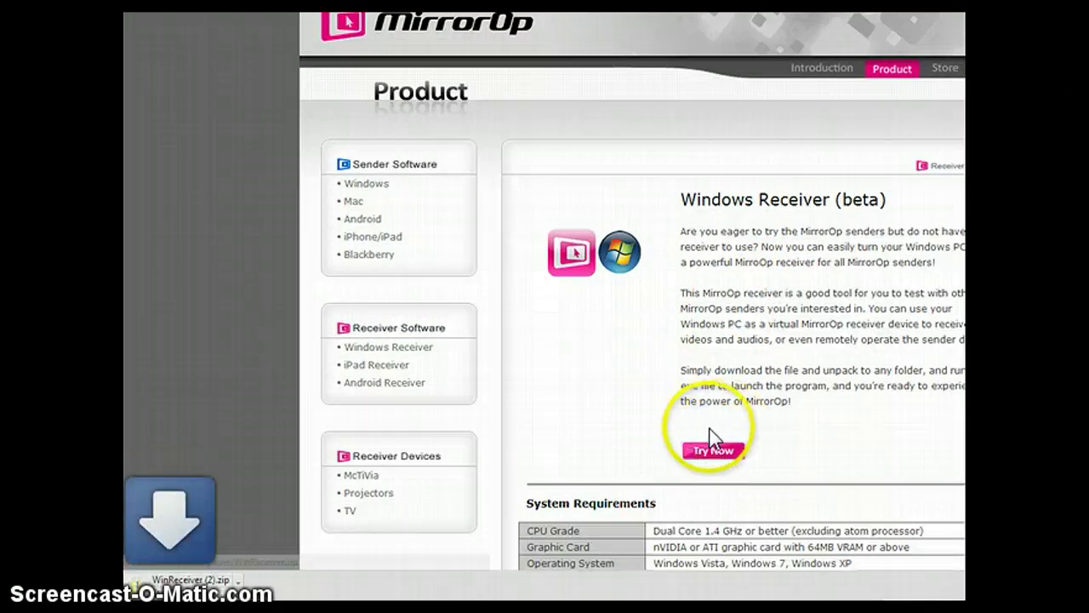
pyautogui.click(274, 581)
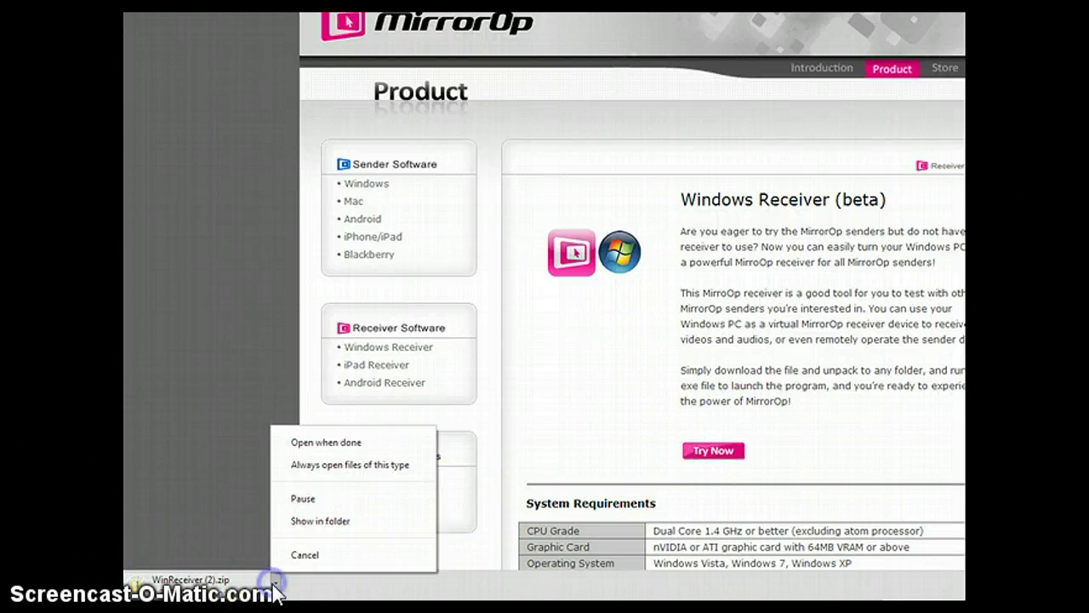
pyautogui.click(331, 523)
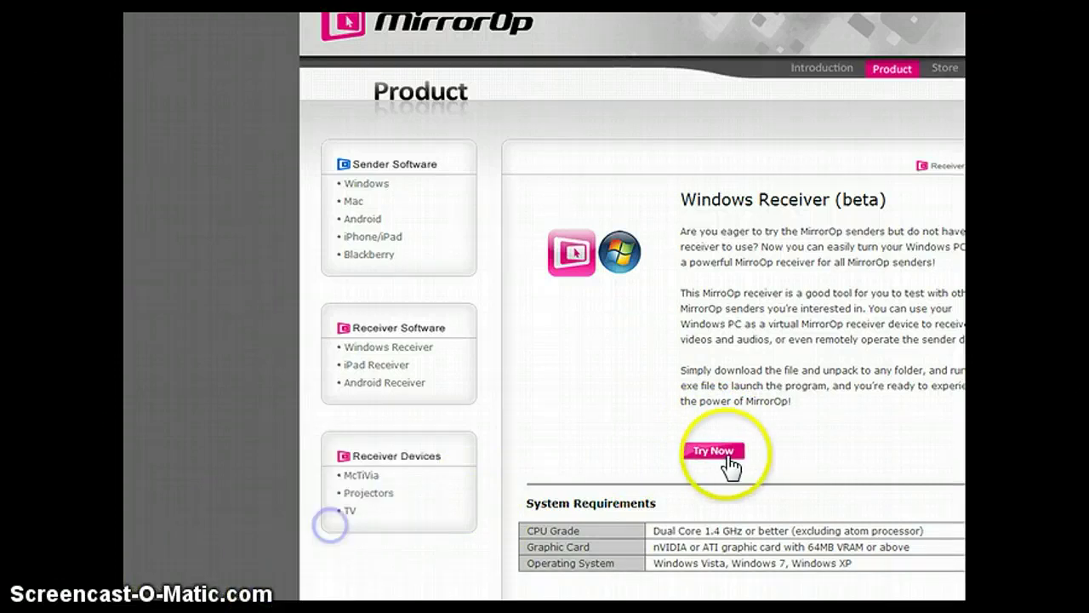
pyautogui.click(729, 455)
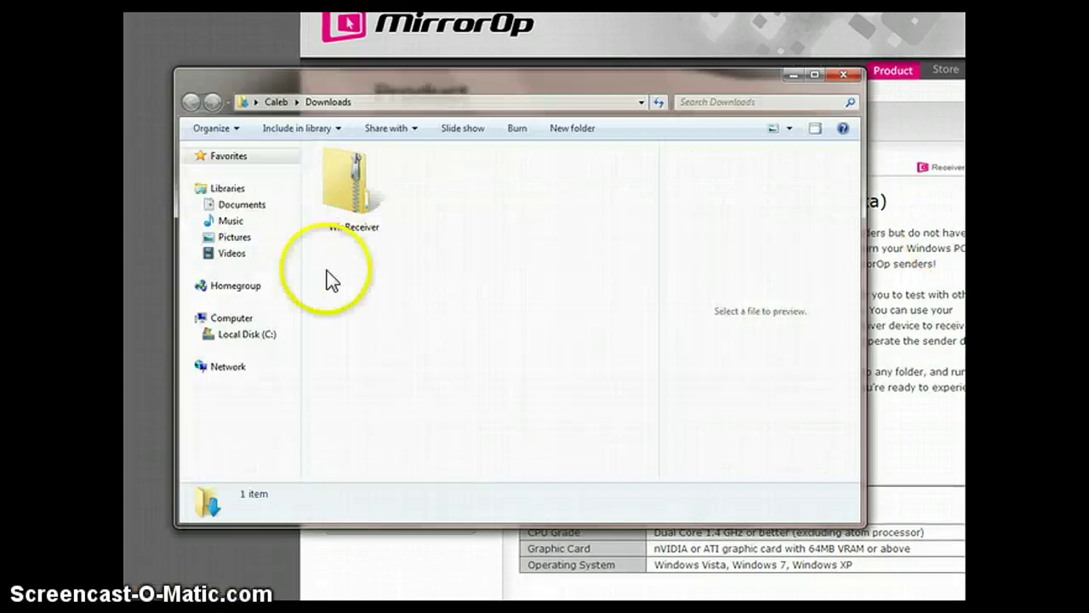
# - Extract the WinReceiver archive to C:\Users\User\Downloads\WinReceiver and run the MOP Win Receiver V 1.2.0.6 Setup file
pyautogui.doubleClick(329, 207)
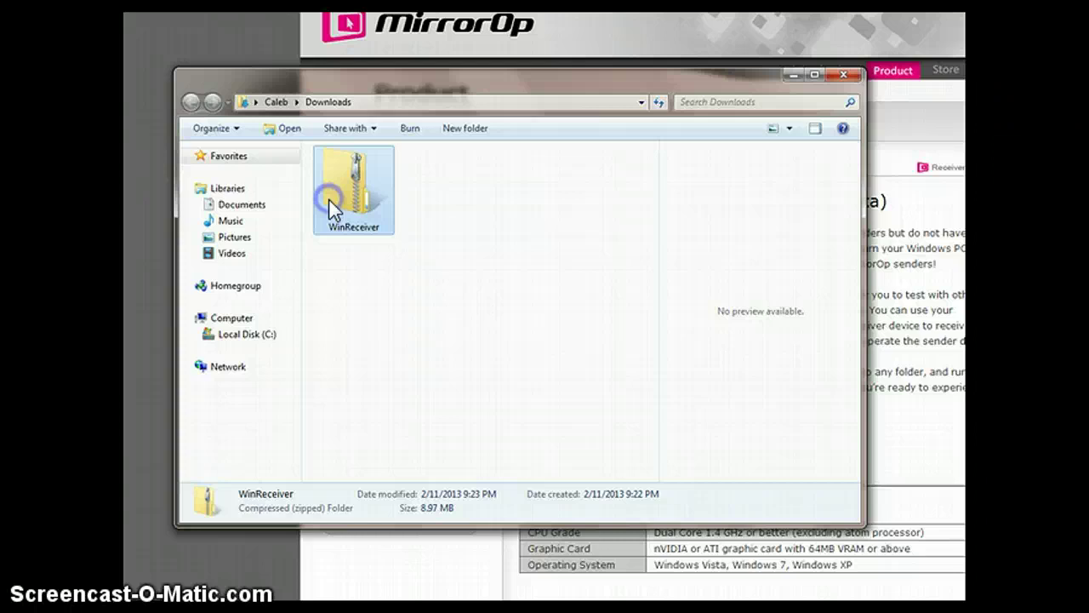
pyautogui.click(311, 129)
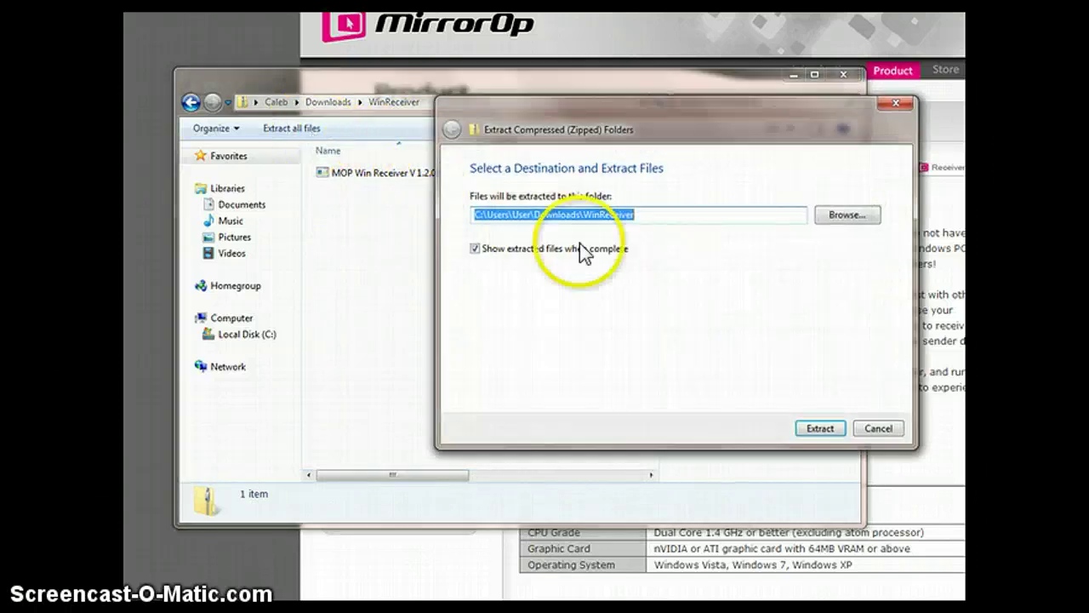
pyautogui.click(817, 429)
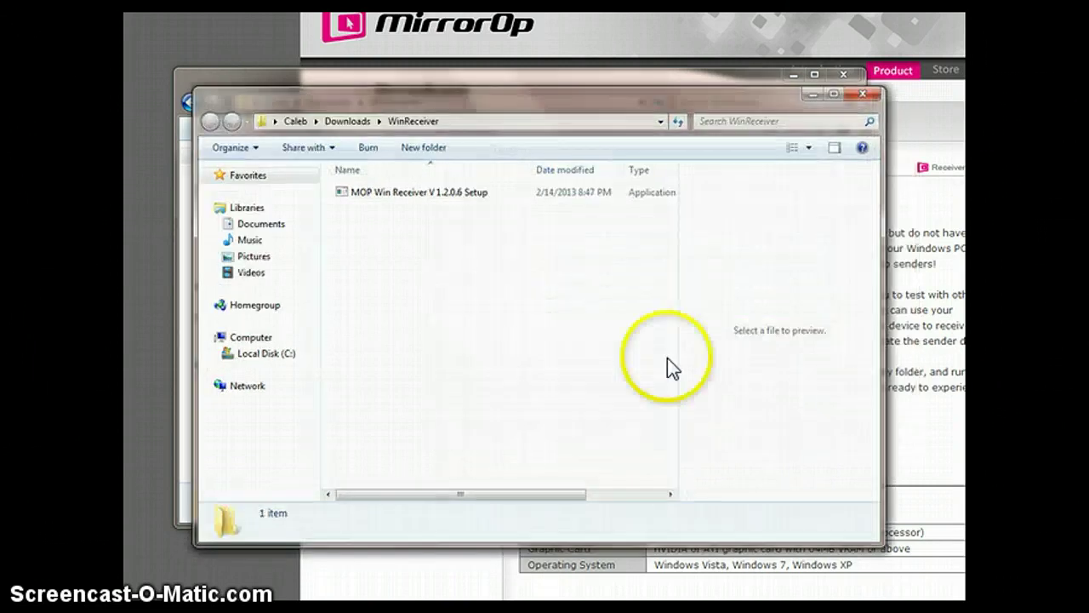
pyautogui.click(462, 195)
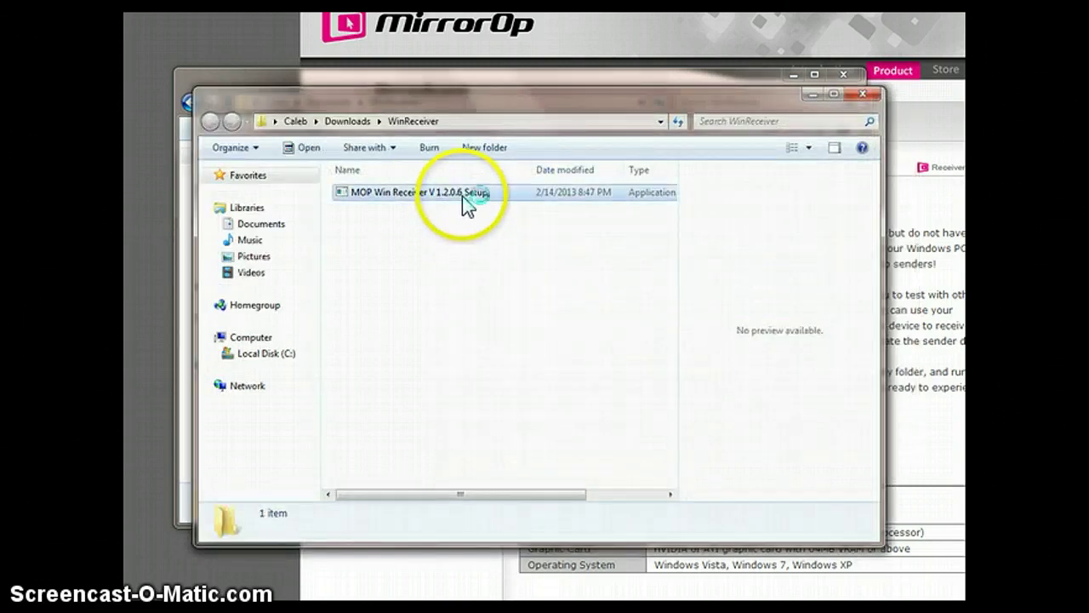
pyautogui.click(847, 75)
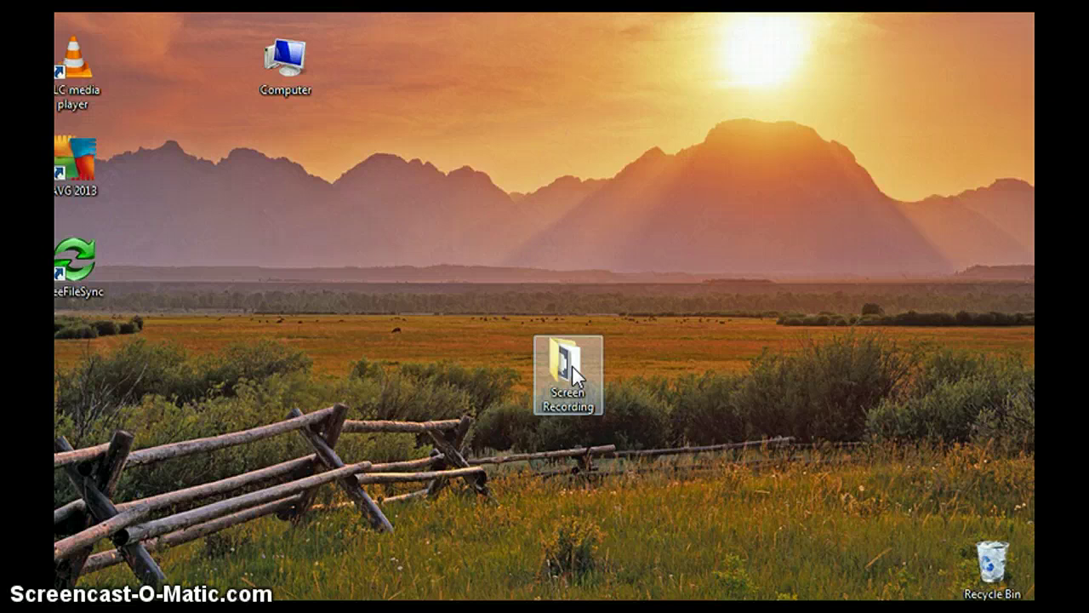
# - Launch MirrorOp Receiver from the Screen Recording folder on the desktop
pyautogui.doubleClick(572, 365)
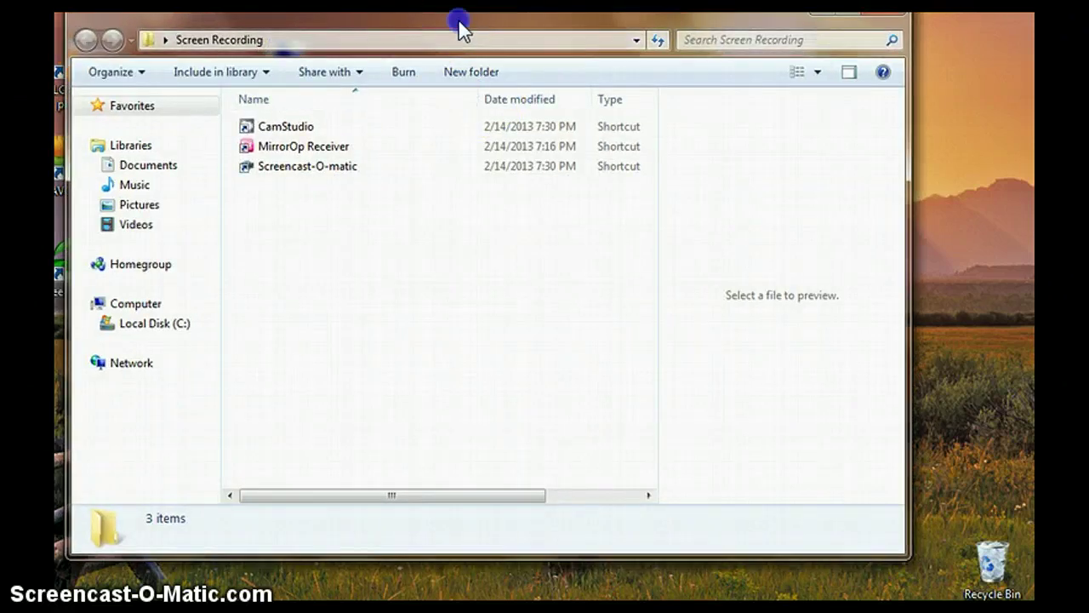
pyautogui.moveTo(460, 28); pyautogui.dragTo(476, 51)
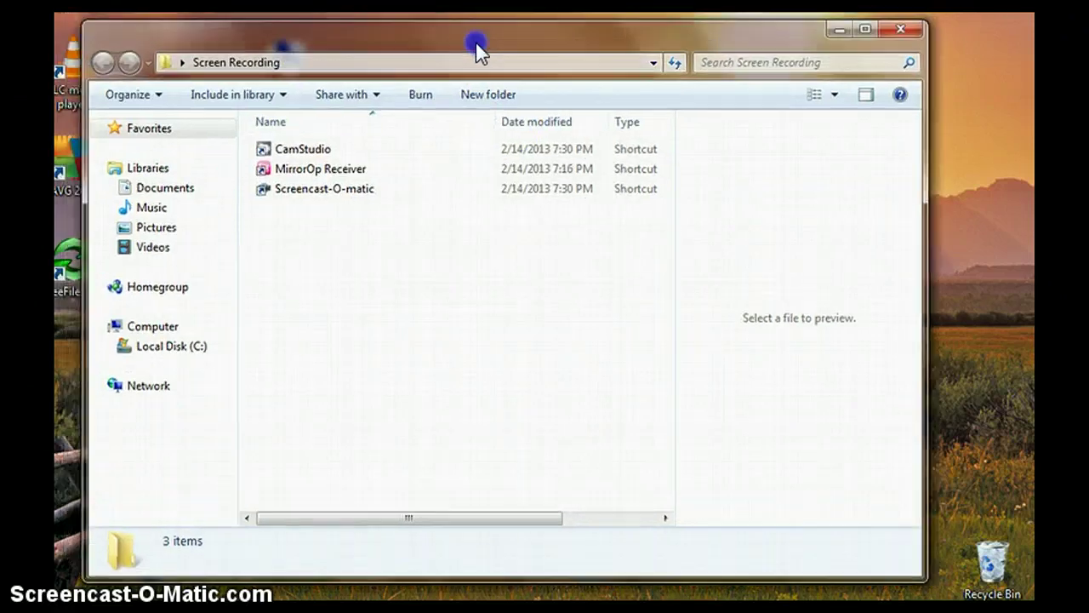
pyautogui.doubleClick(354, 170)
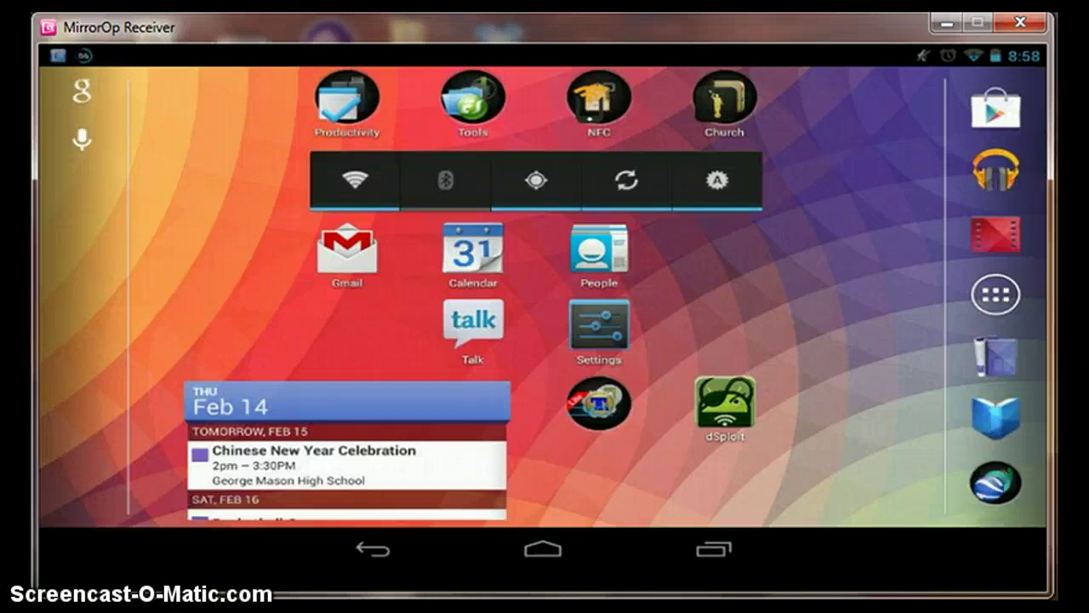
# - Open the Developer options in the mirrored tablet's settings
pyautogui.moveTo(398, 318); pyautogui.dragTo(604, 302)
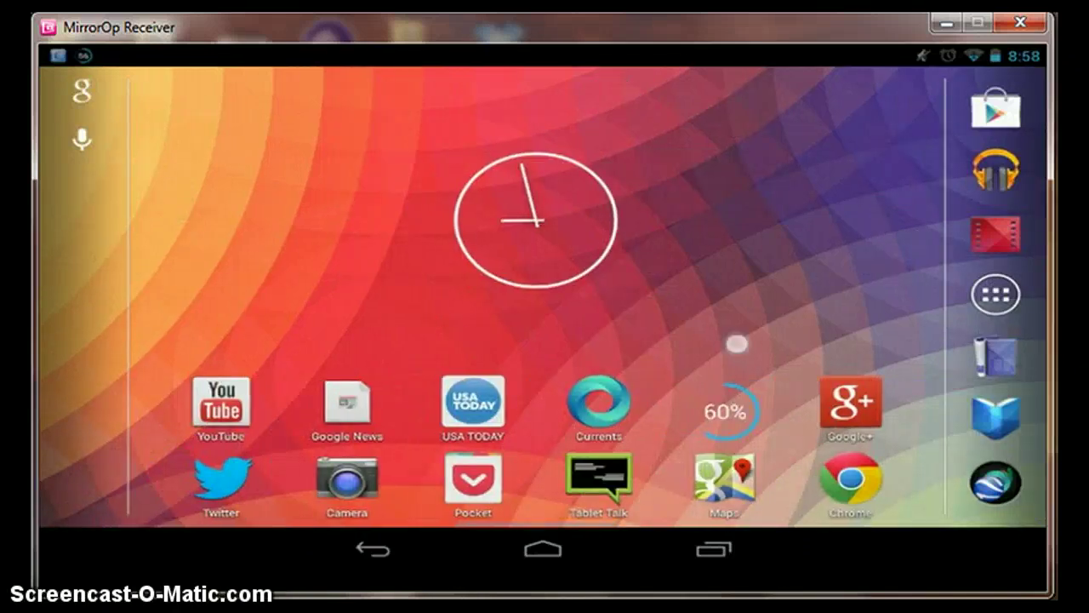
pyautogui.moveTo(737, 343); pyautogui.dragTo(457, 336)
pyautogui.click(596, 328)
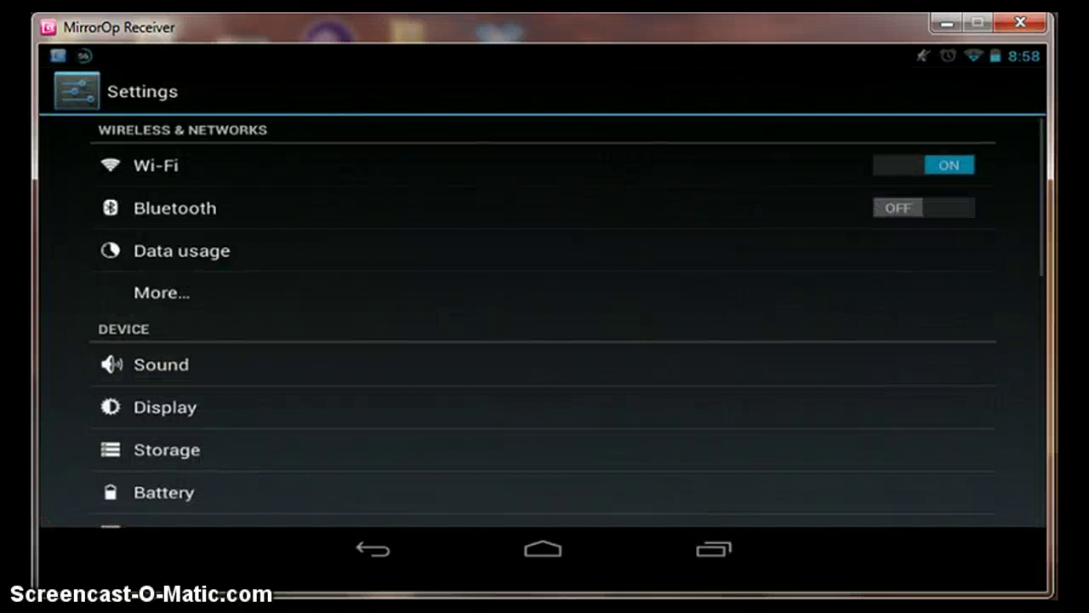
pyautogui.moveTo(557, 476); pyautogui.dragTo(556, 248)
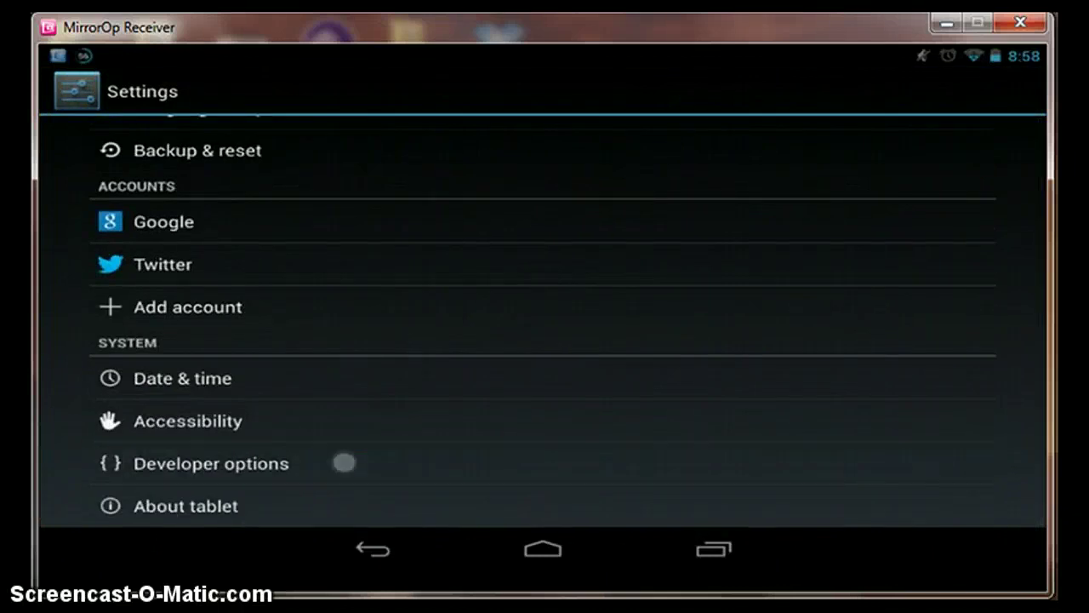
pyautogui.click(344, 462)
# - Turn off Verify apps over USB and Show touches in the tablet's Developer options
pyautogui.moveTo(502, 413); pyautogui.dragTo(501, 307)
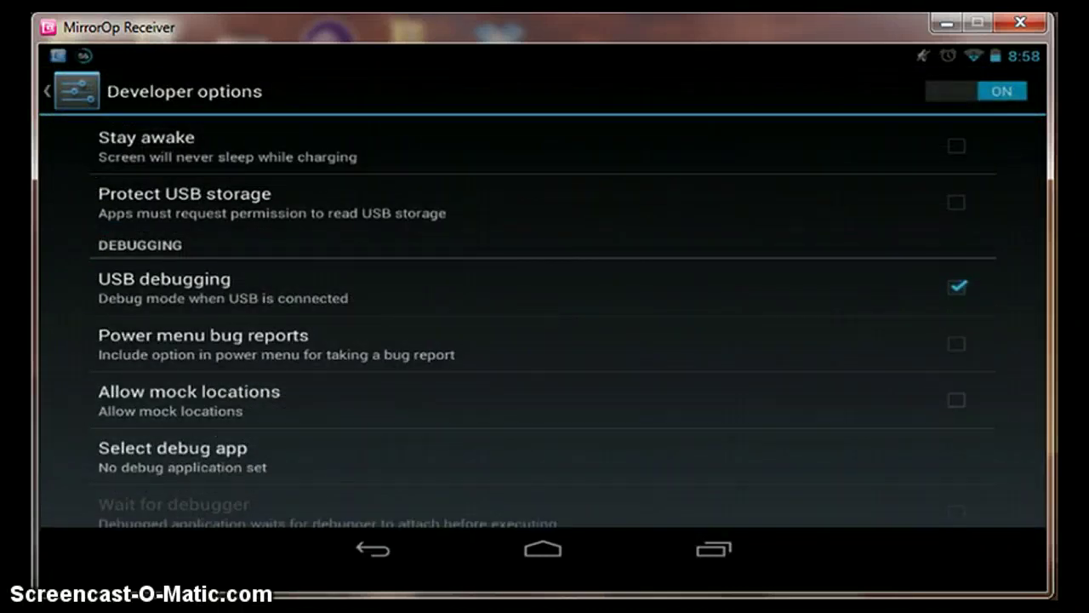
pyautogui.moveTo(876, 369); pyautogui.dragTo(876, 282)
pyautogui.click(936, 306)
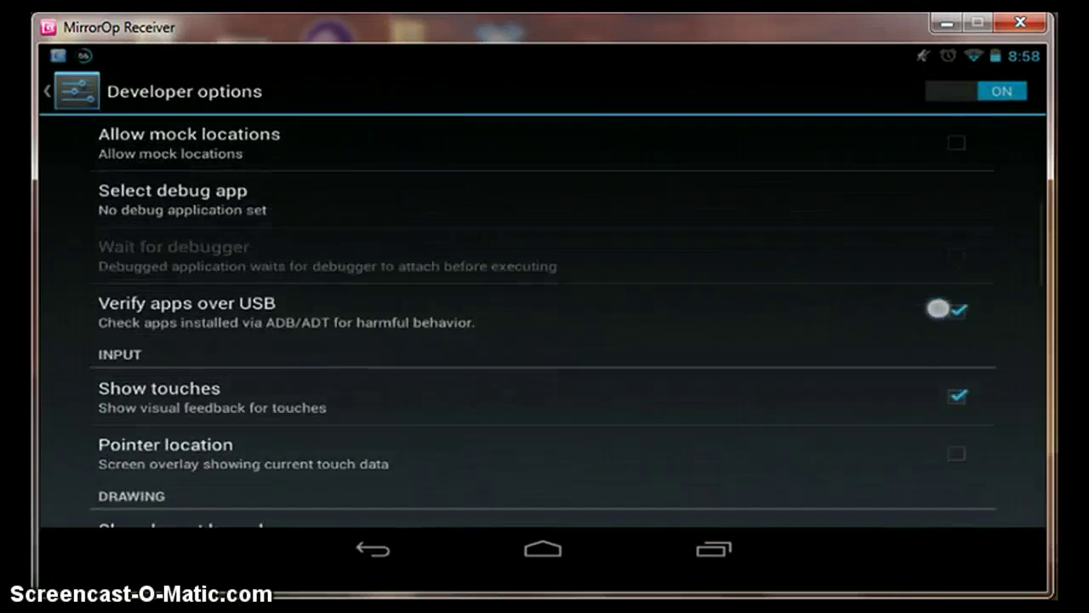
pyautogui.moveTo(792, 303)
pyautogui.mouseDown()
pyautogui.moveTo(794, 408)
pyautogui.moveTo(800, 275)
pyautogui.moveTo(800, 315)
pyautogui.mouseUp()
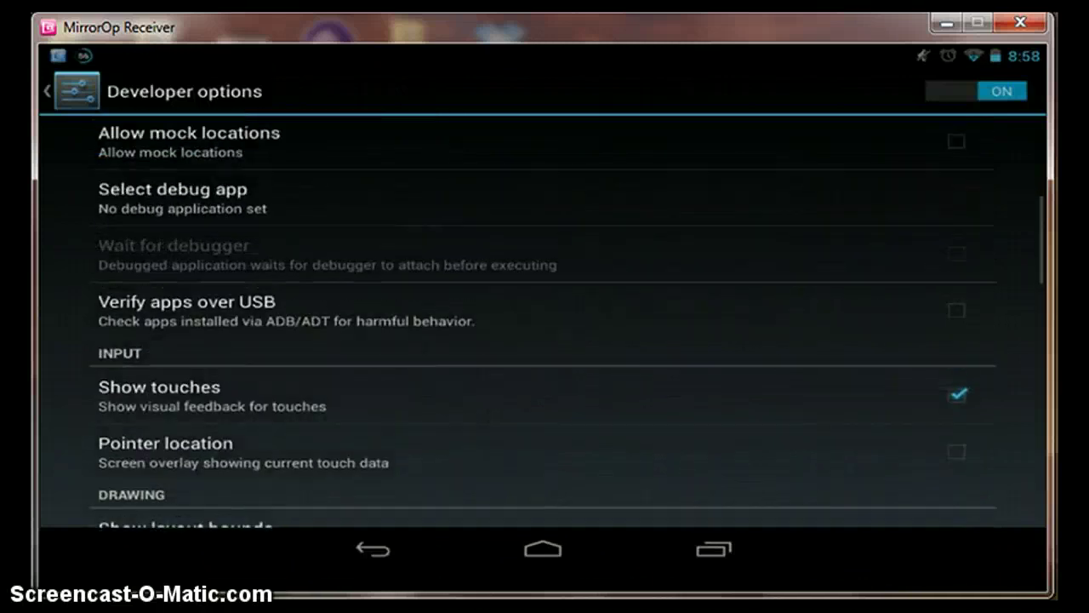
pyautogui.click(843, 311)
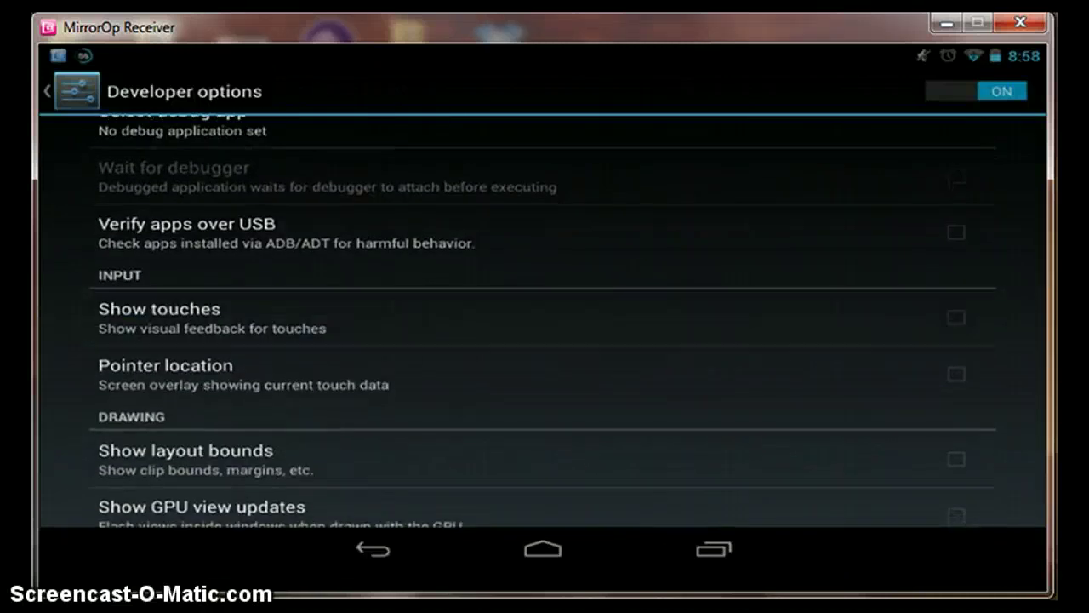
# - Turn Verify apps over USB back on, then return to the tablet's home screen and swipe it from the computer
pyautogui.moveTo(842, 340); pyautogui.dragTo(842, 312)
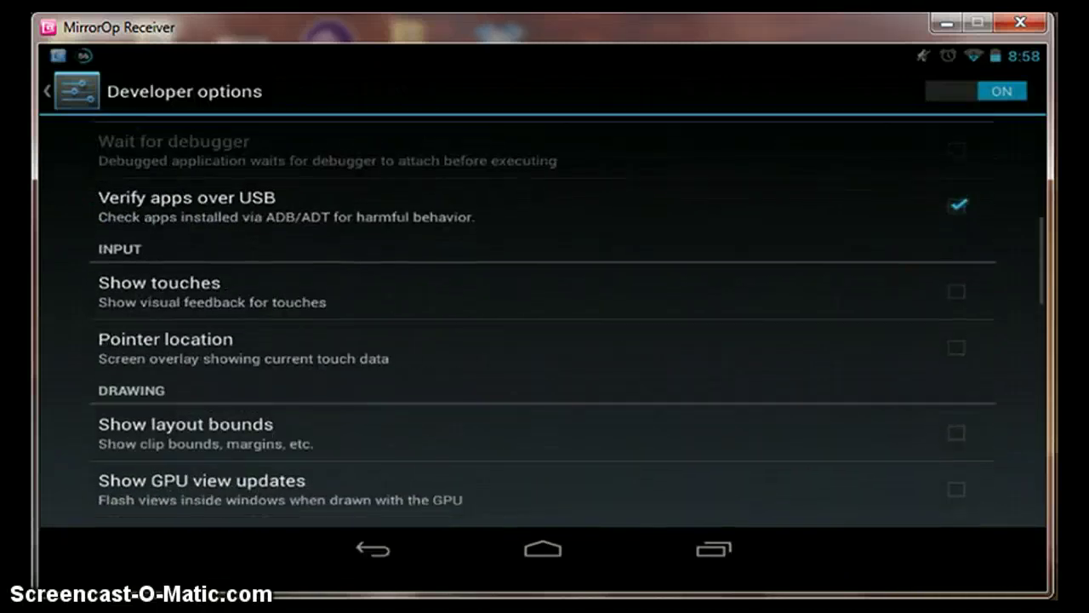
pyautogui.moveTo(842, 383); pyautogui.dragTo(842, 358)
pyautogui.click(842, 268)
pyautogui.moveTo(769, 338); pyautogui.dragTo(781, 303)
pyautogui.click(552, 561)
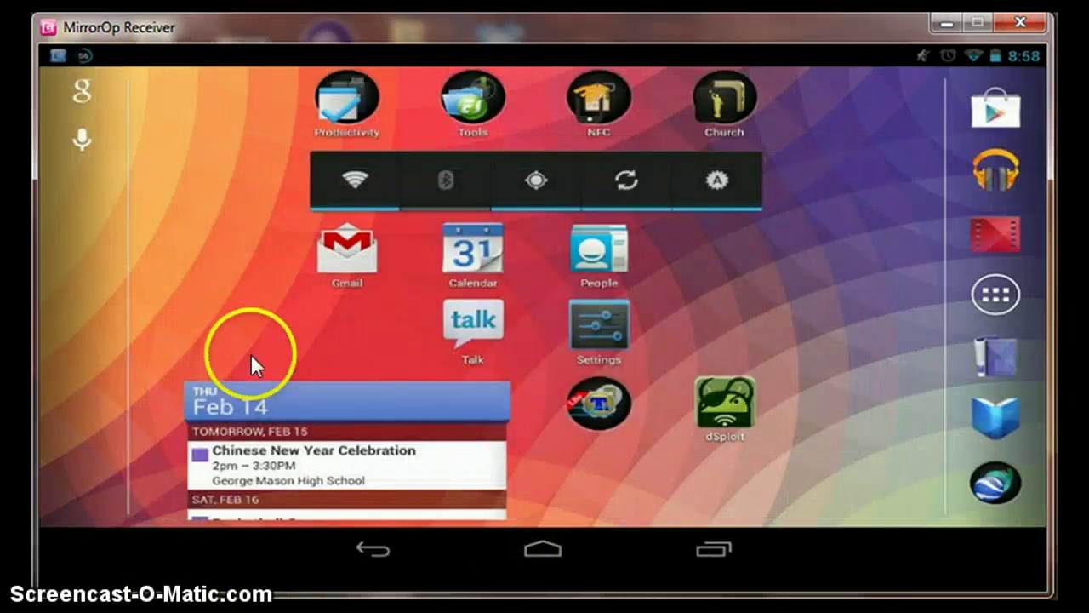
pyautogui.moveTo(250, 353); pyautogui.dragTo(123, 355)
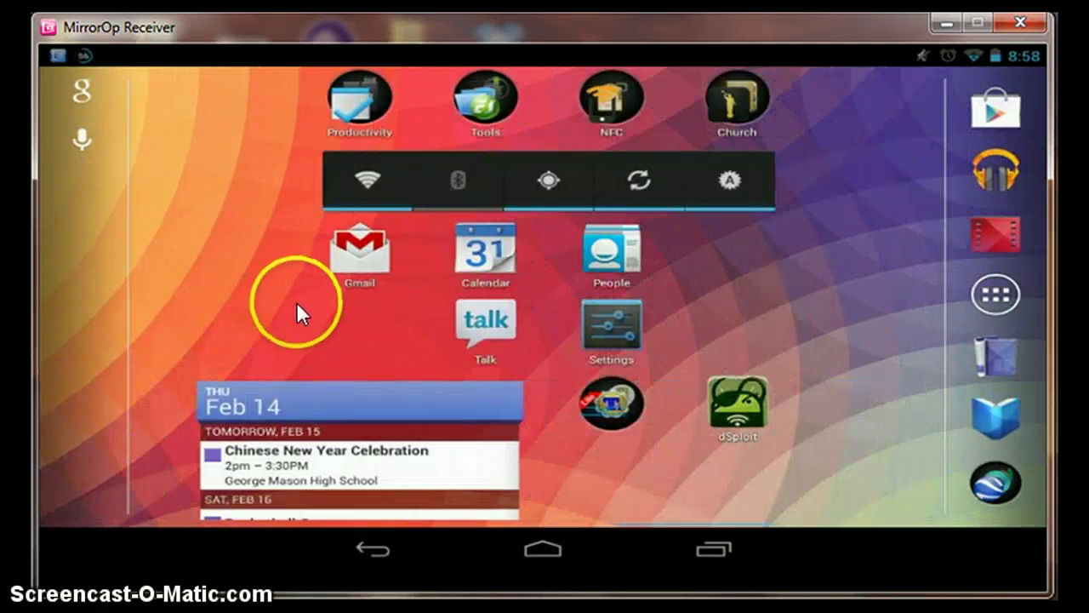
# - Swipe the mirrored home screen to the clock page, then pull down the tablet's quick settings and close them
pyautogui.moveTo(297, 303); pyautogui.dragTo(738, 297)
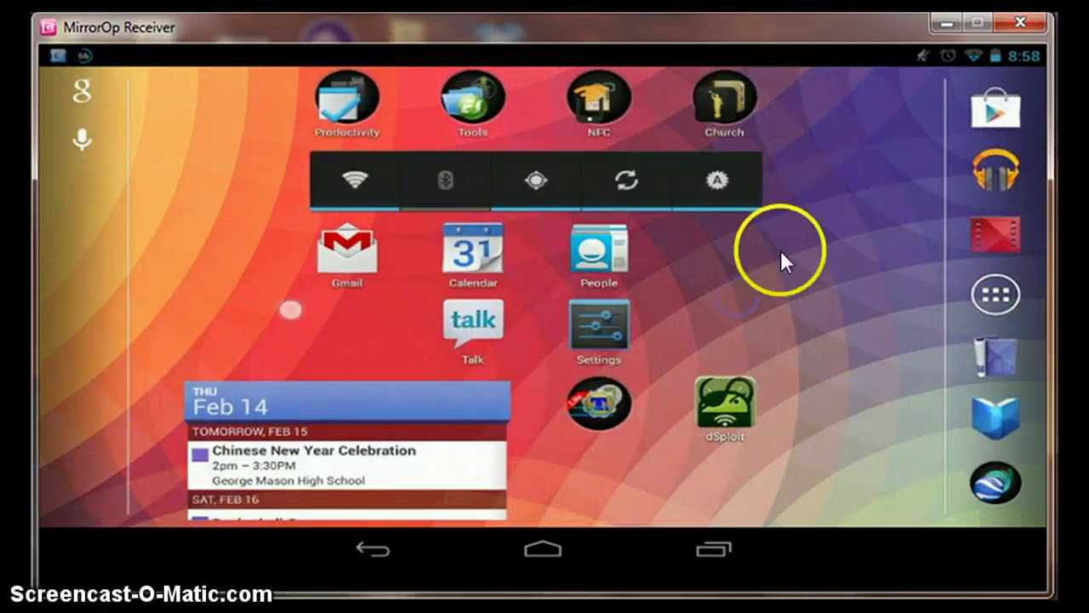
pyautogui.moveTo(804, 54); pyautogui.dragTo(775, 374)
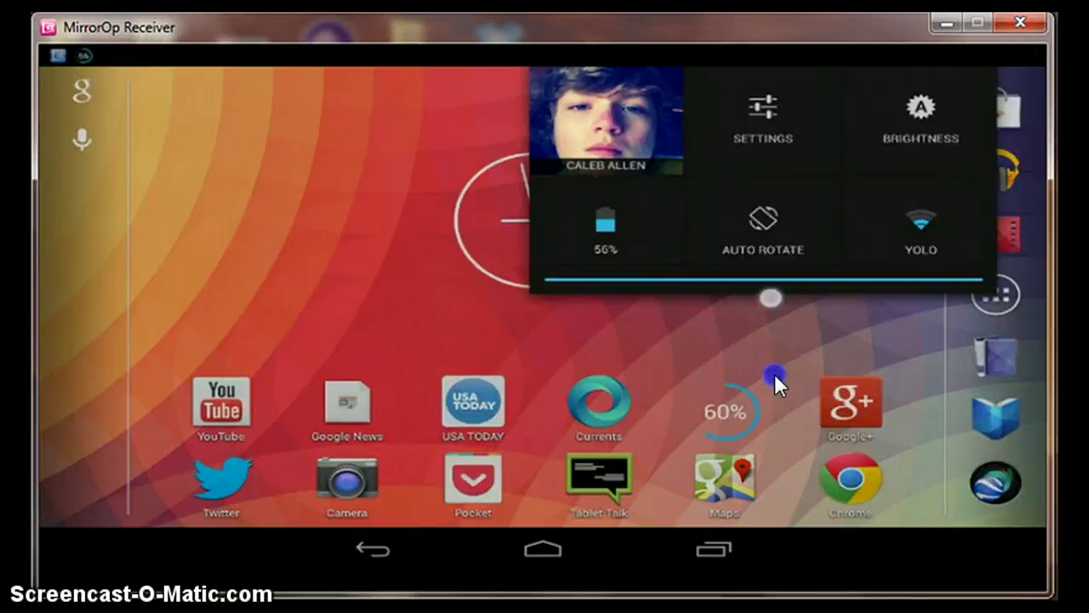
pyautogui.click(741, 51)
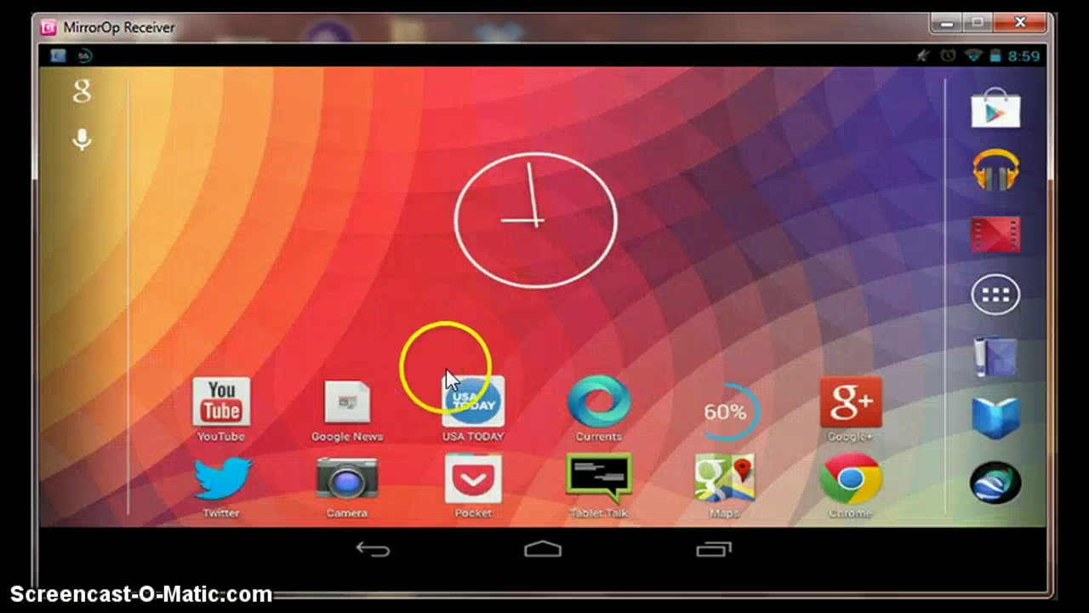
# - Enter "you can type" in the tablet's Google search, then return to the home screen
pyautogui.click(60, 110)
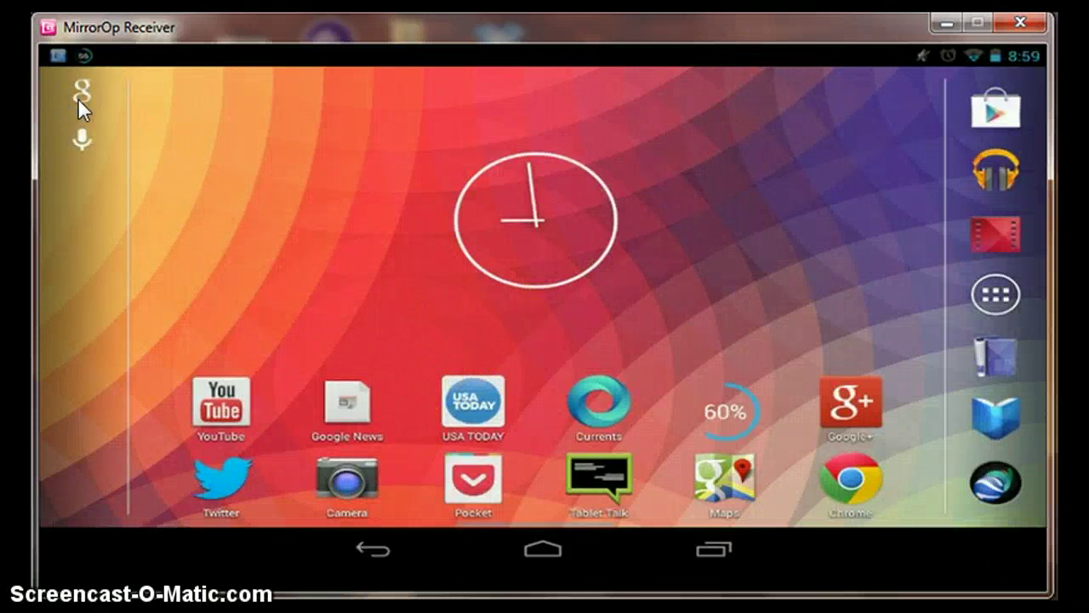
pyautogui.click(324, 119)
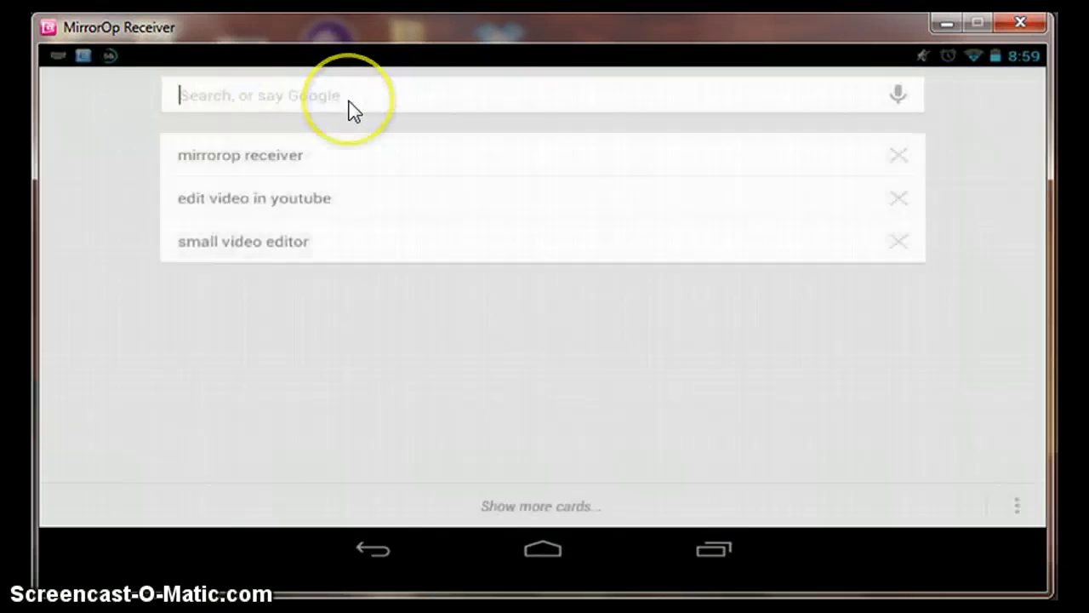
pyautogui.write('you ca')
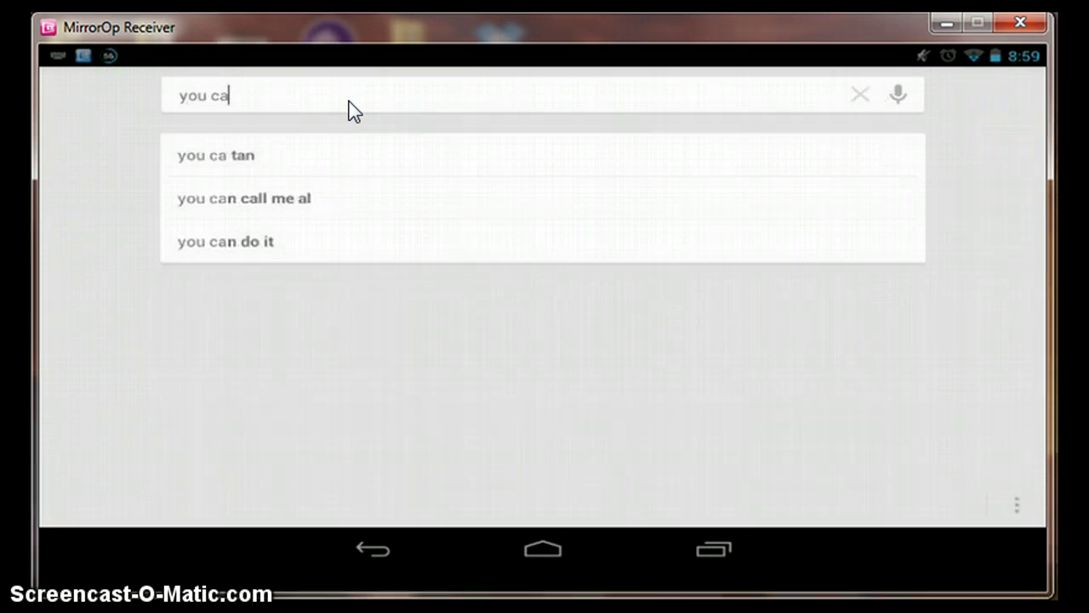
pyautogui.write('n type')
pyautogui.click(488, 307)
pyautogui.click(554, 549)
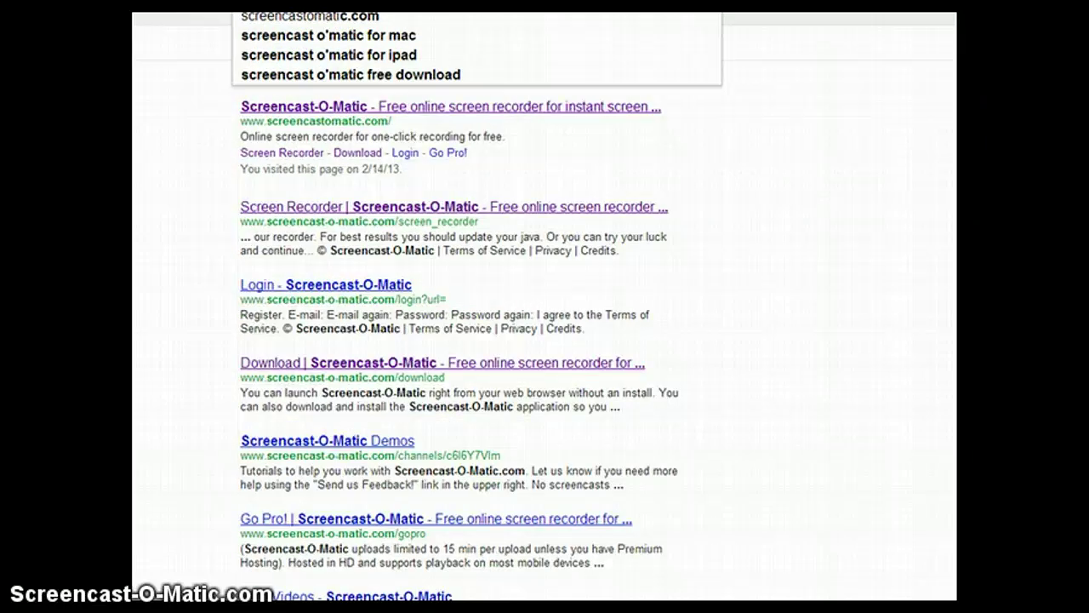
# - Search the web for Screencast-O-Matic in the browser and view its homepage with the recording and download options
pyautogui.write('c')
pyautogui.press('Return')
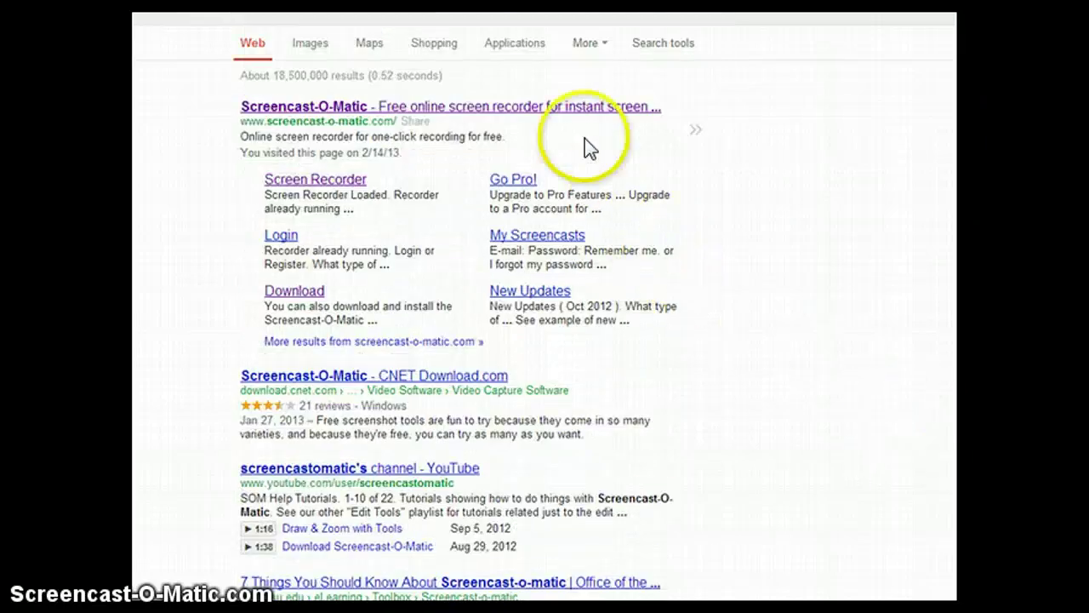
pyautogui.click(559, 110)
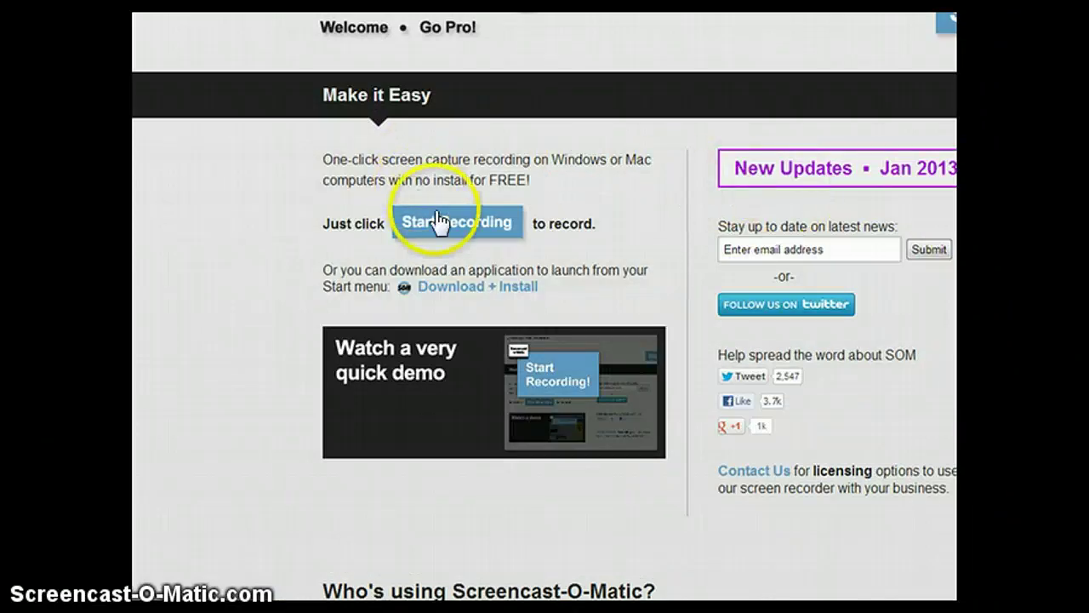
pyautogui.scroll(-3, 545, 307)
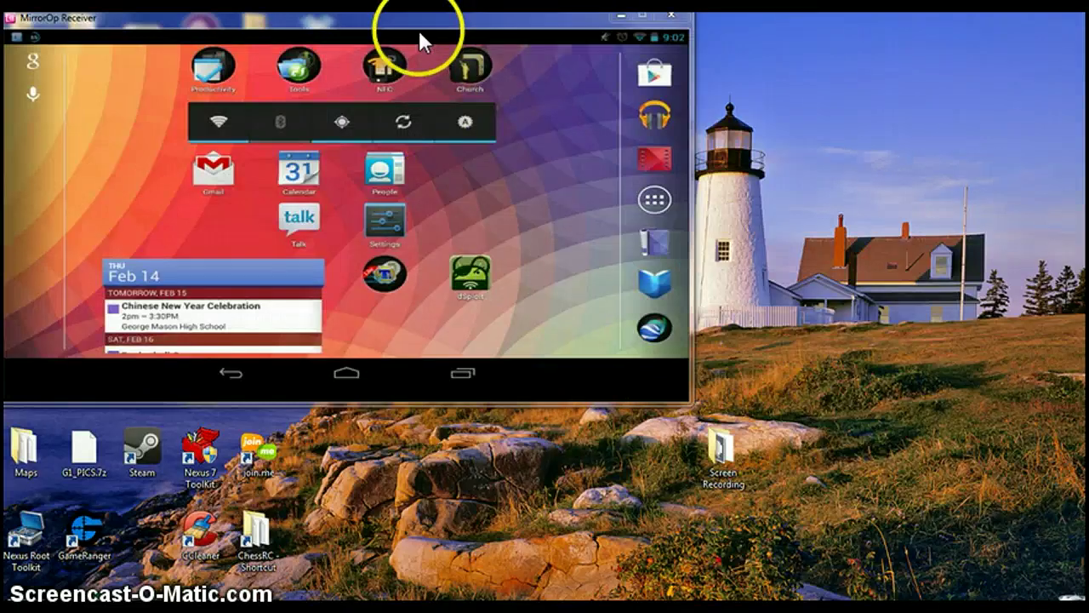
# - Start a game in Minecraft Pocket Edition on the mirrored tablet and enter a world
pyautogui.moveTo(419, 30)
pyautogui.mouseDown()
pyautogui.moveTo(525, 73)
pyautogui.moveTo(425, 27)
pyautogui.mouseUp()
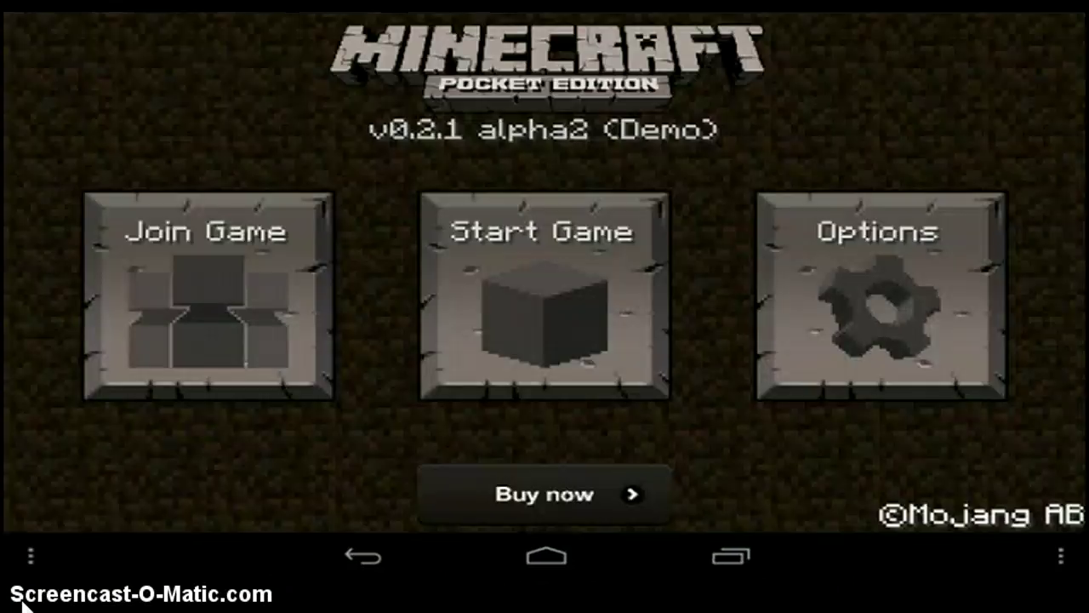
pyautogui.click(536, 296)
pyautogui.click(545, 108)
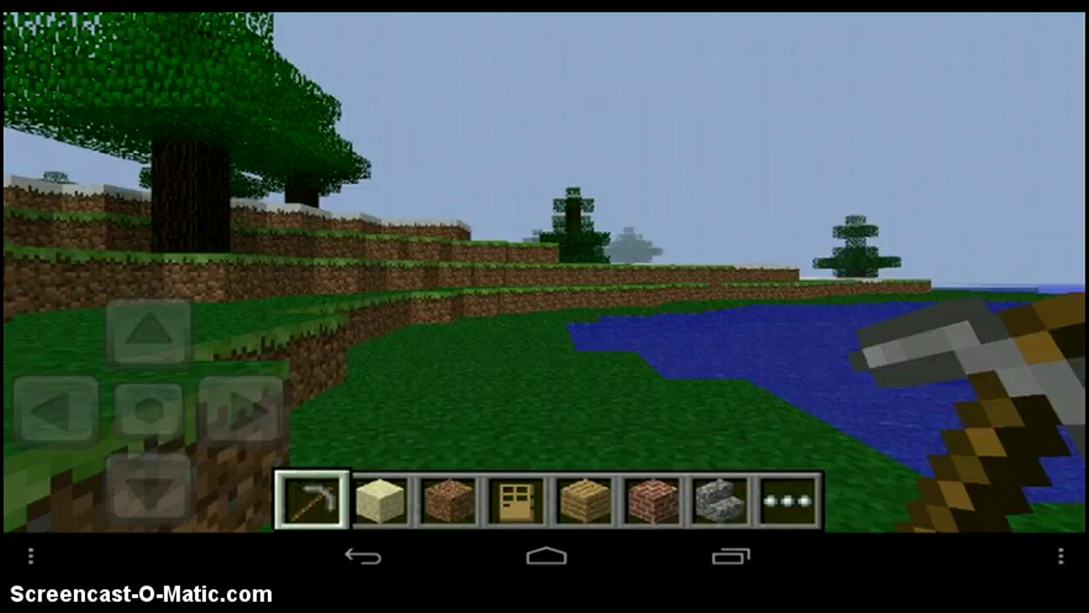
# - Walk forward through the Minecraft world from the grass over the snow and back, turning the view around
pyautogui.click(145, 313)
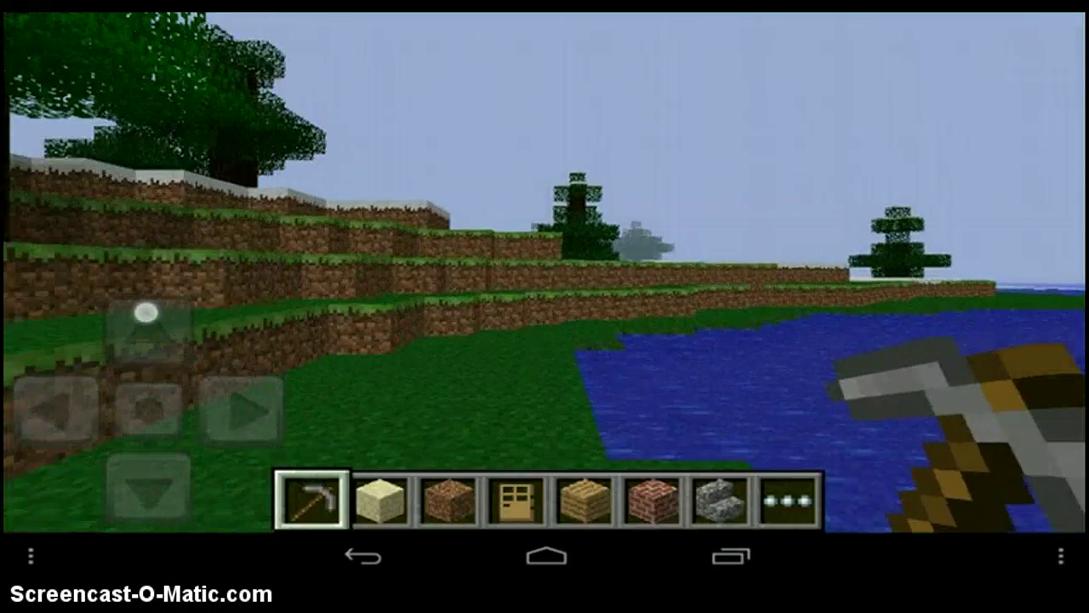
pyautogui.moveTo(891, 314); pyautogui.dragTo(731, 351)
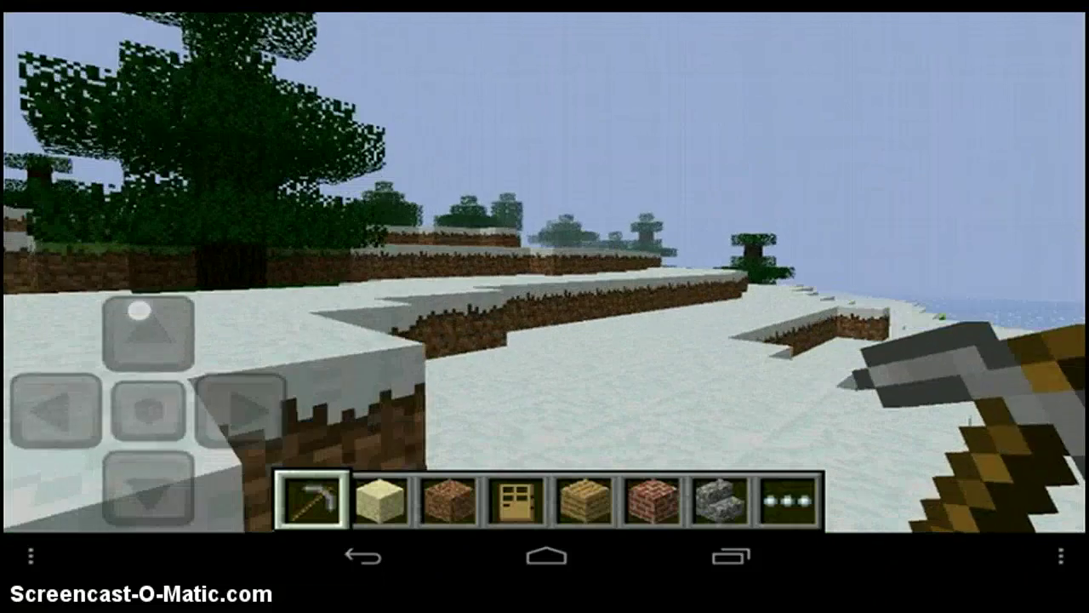
pyautogui.moveTo(746, 305); pyautogui.dragTo(927, 314)
pyautogui.moveTo(720, 333); pyautogui.dragTo(936, 238)
pyautogui.moveTo(139, 311); pyautogui.dragTo(138, 309)
pyautogui.moveTo(816, 309); pyautogui.dragTo(817, 309)
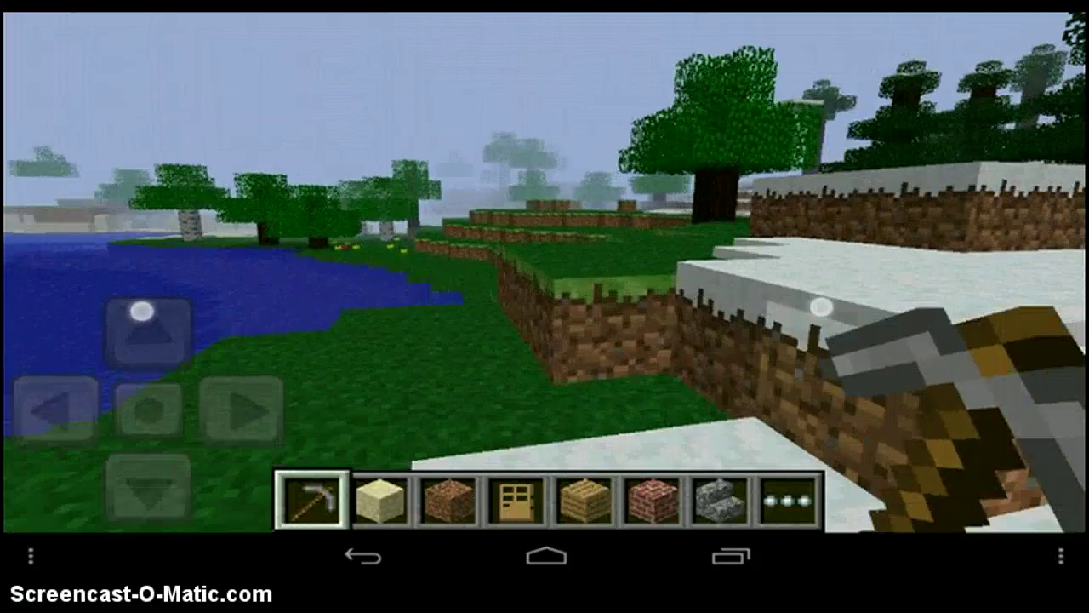
pyautogui.moveTo(138, 309); pyautogui.dragTo(144, 313)
pyautogui.moveTo(816, 308); pyautogui.dragTo(878, 313)
pyautogui.moveTo(745, 356); pyautogui.dragTo(739, 358)
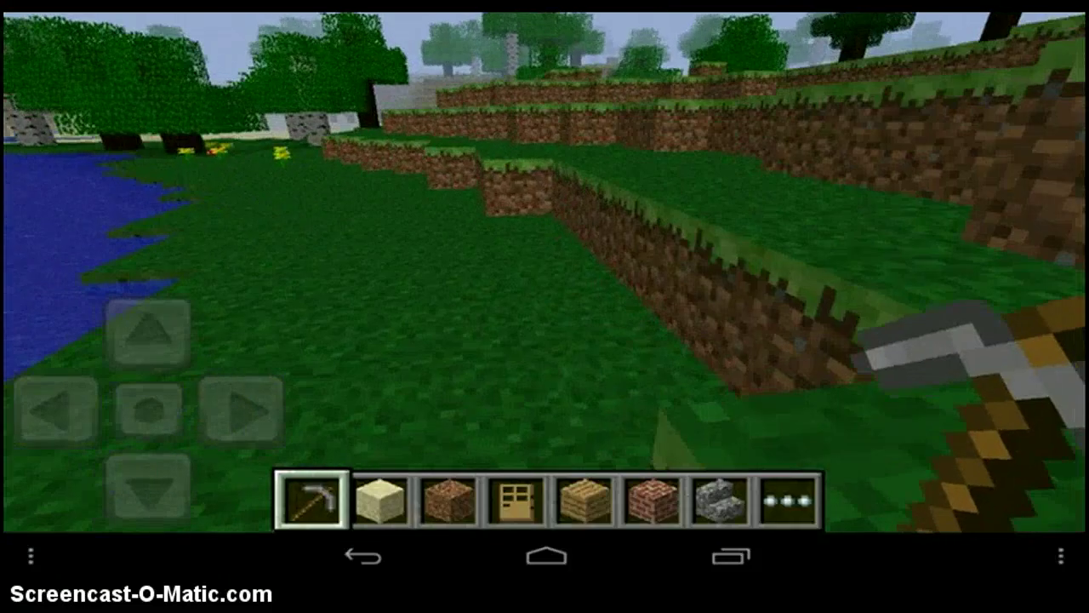
# - Leave Minecraft for the tablet's home screen and swipe to the page with the clock
pyautogui.click(546, 556)
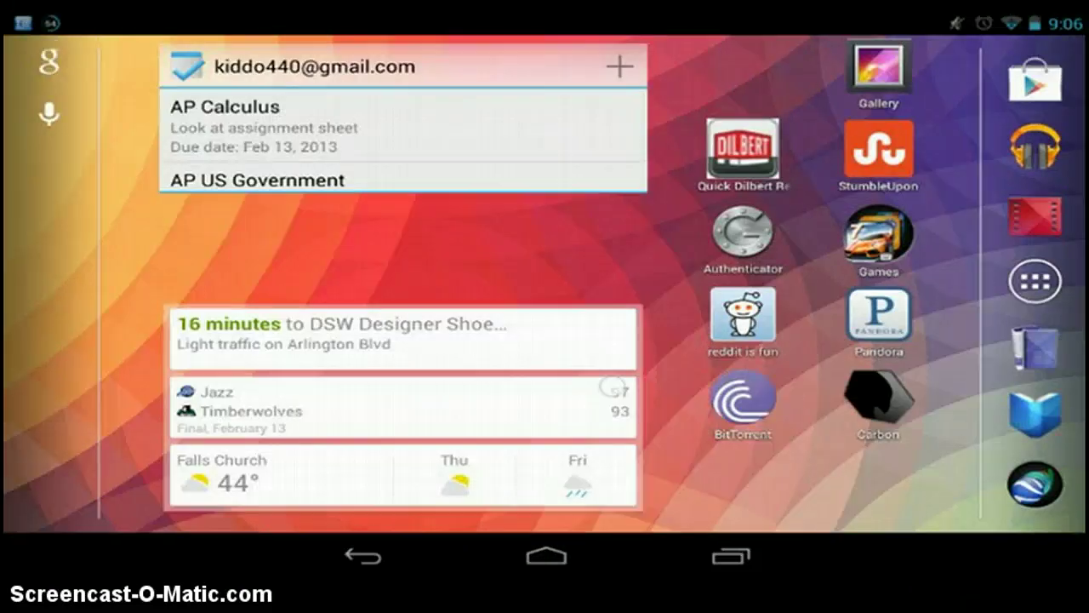
pyautogui.moveTo(612, 388); pyautogui.dragTo(340, 387)
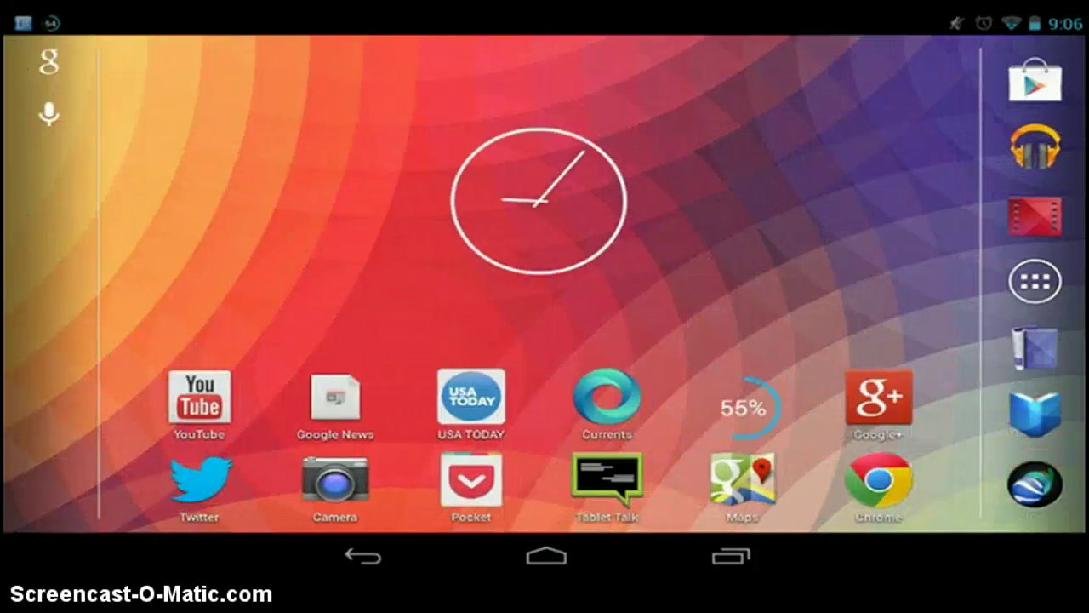